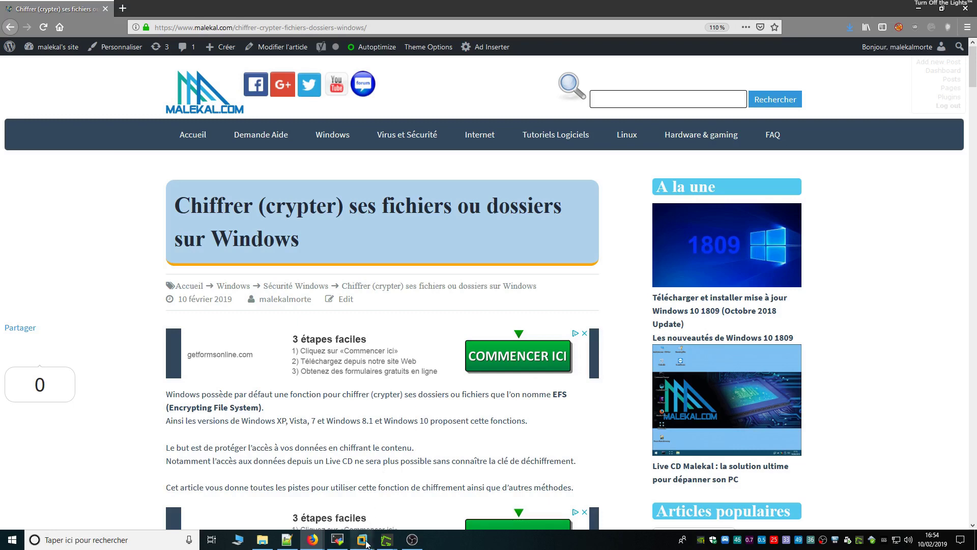
Switch from the malekal.com EFS article to the Windows 7 x64 virtual machine
{"action": "mouse_move", "coordinate": [362, 539]}
{"action": "left_click", "coordinate": [525, 489]}
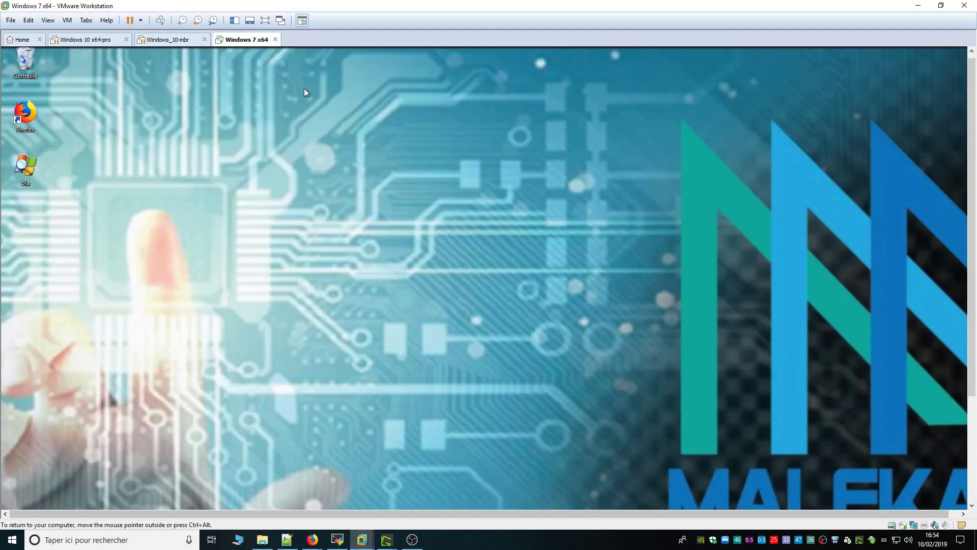
Show the VM full screen and browse to the demo folder on drive C:
{"action": "left_click", "coordinate": [265, 21]}
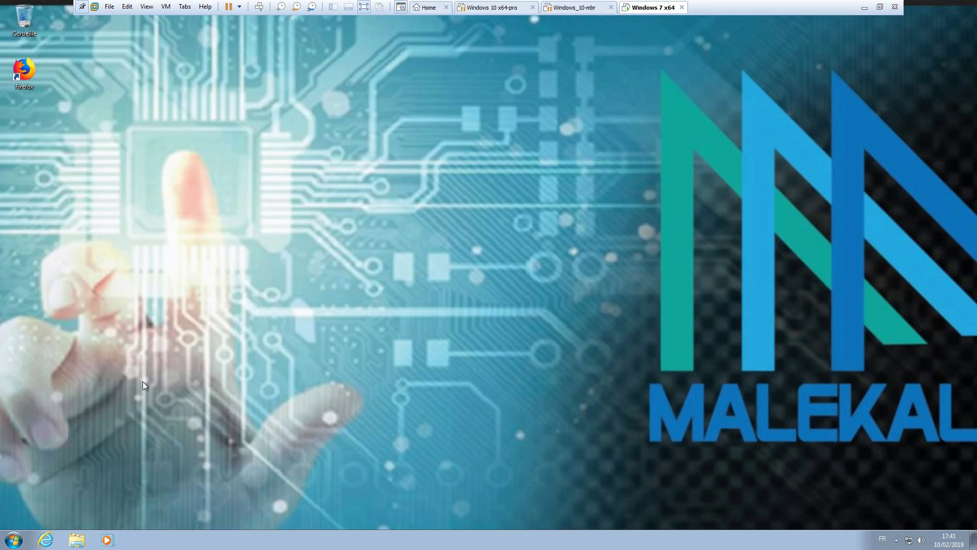
{"action": "left_click", "coordinate": [79, 541]}
{"action": "left_click", "coordinate": [227, 295]}
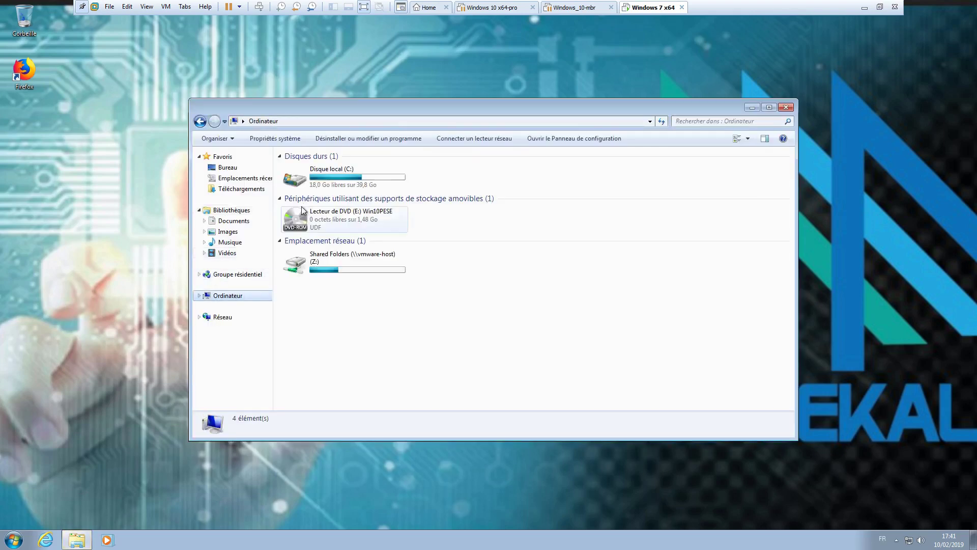
{"action": "double_click", "coordinate": [334, 176]}
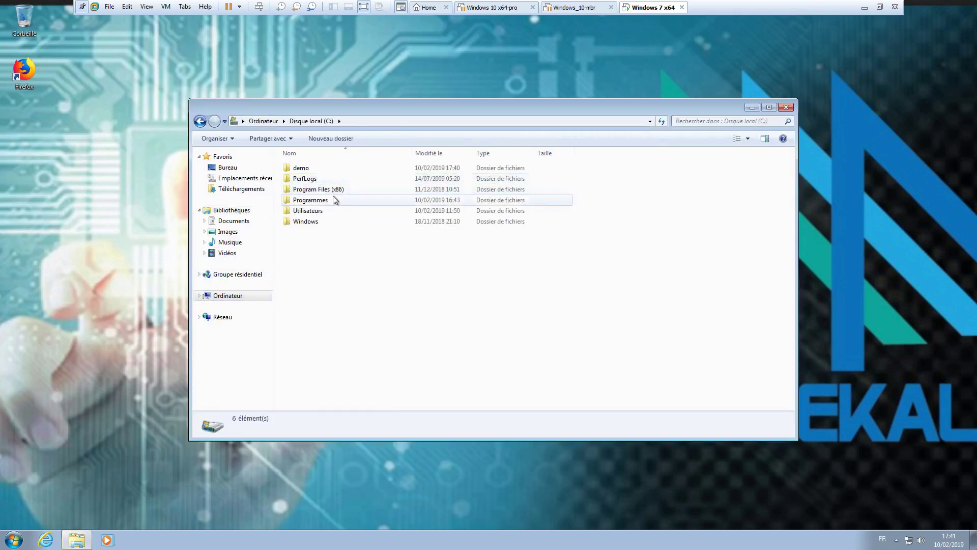
{"action": "double_click", "coordinate": [303, 169]}
View the FRST log, close it, and return to the C: drive listing
{"action": "double_click", "coordinate": [299, 253]}
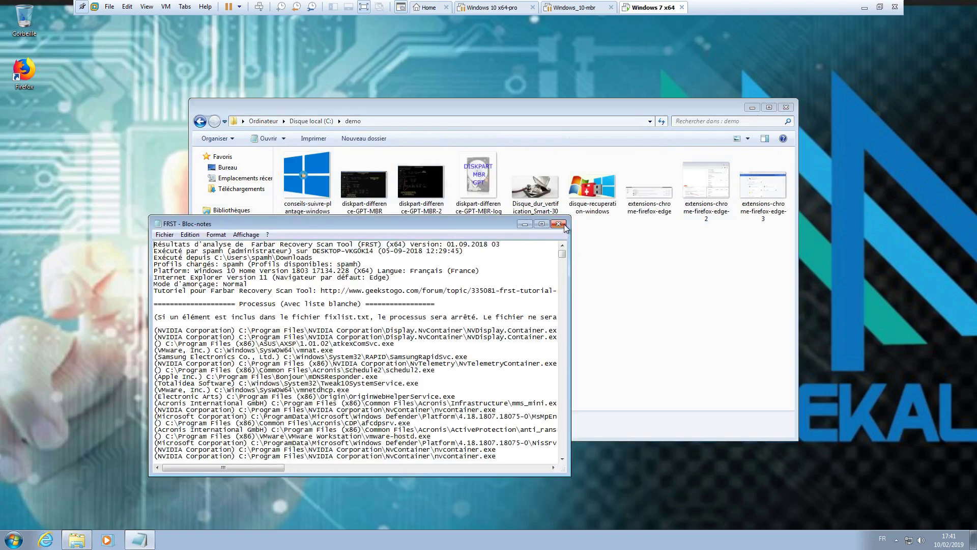
{"action": "left_click", "coordinate": [560, 225]}
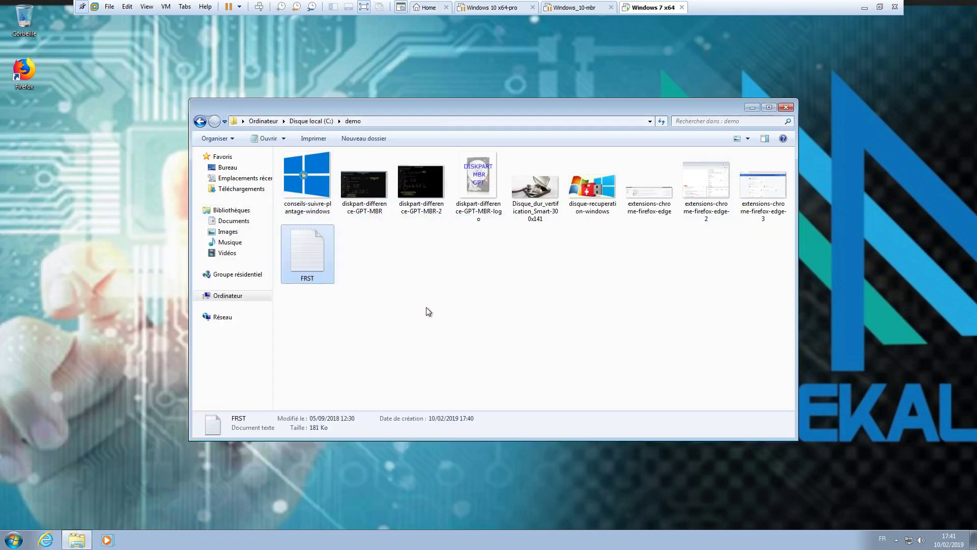
{"action": "left_click", "coordinate": [323, 122]}
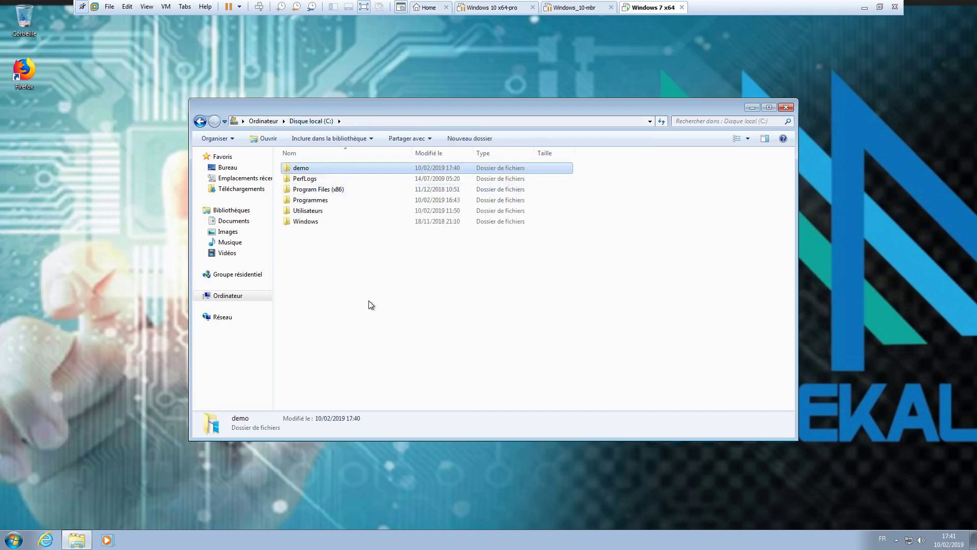
Turn on Chiffrer le contenu for the demo folder, applied to all its subfolders and files
{"action": "right_click", "coordinate": [316, 168]}
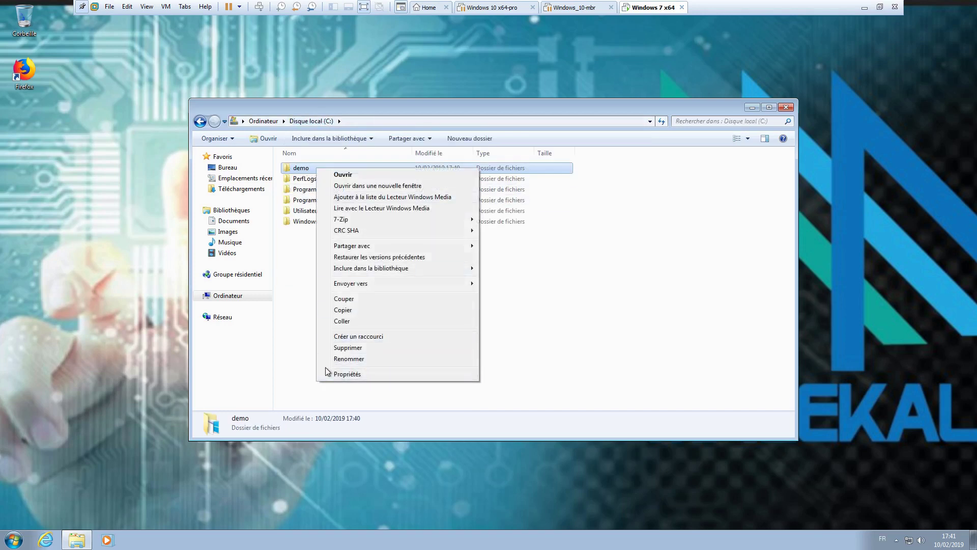
{"action": "left_click", "coordinate": [347, 375]}
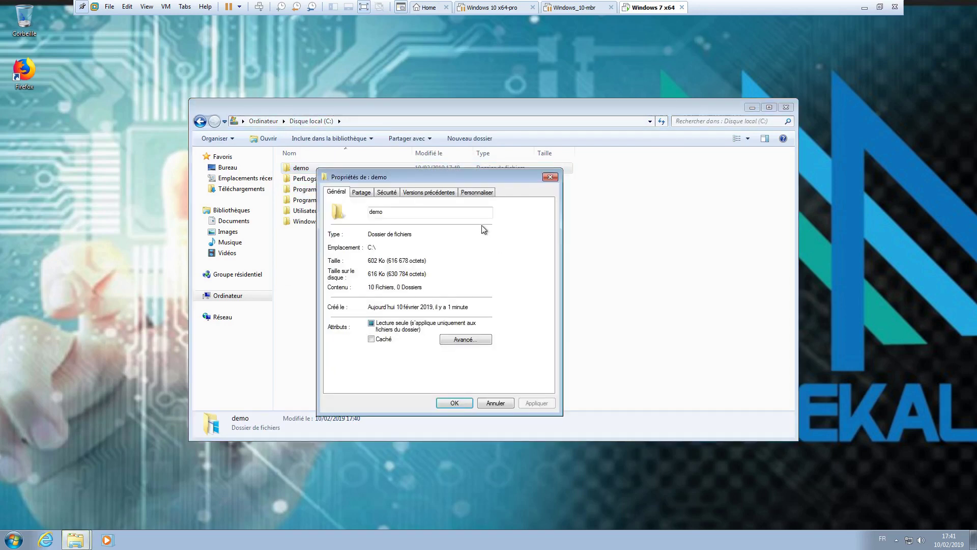
{"action": "left_click_drag", "start_coordinate": [342, 179], "coordinate": [323, 172]}
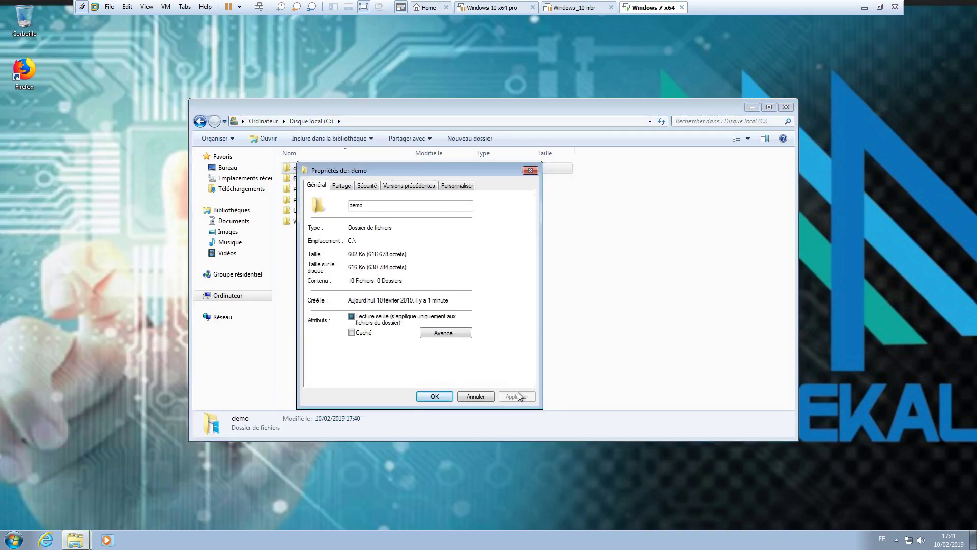
{"action": "left_click", "coordinate": [441, 334]}
{"action": "left_click_drag", "start_coordinate": [363, 196], "coordinate": [399, 180]}
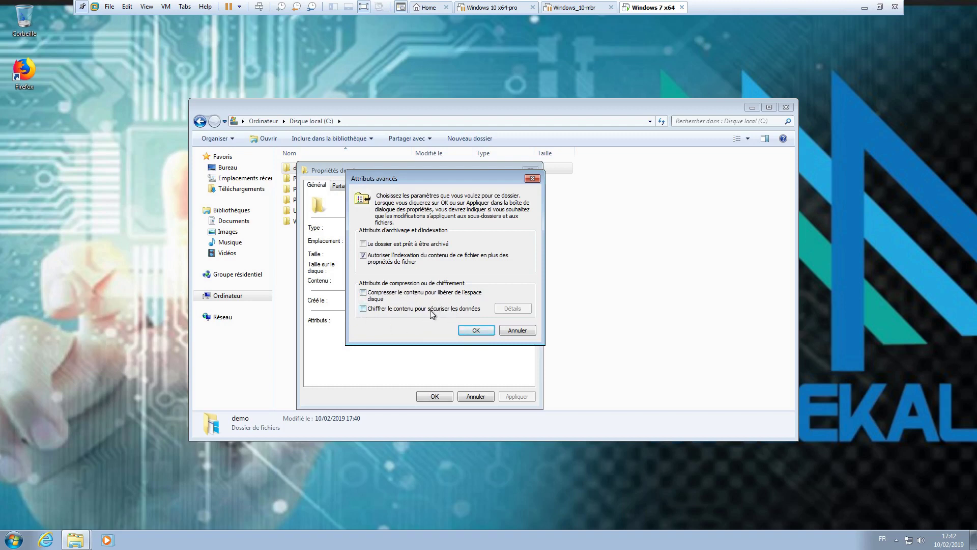
{"action": "left_click", "coordinate": [480, 329]}
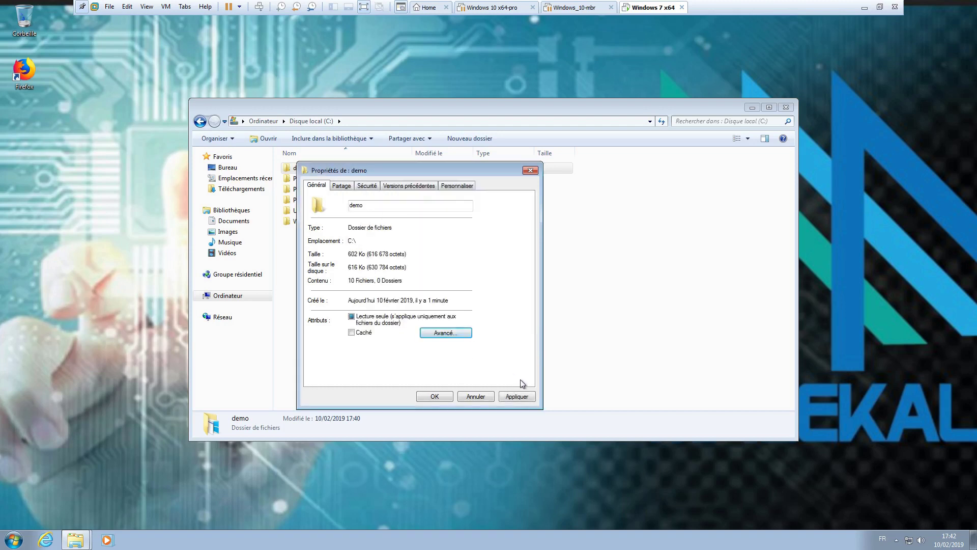
{"action": "left_click", "coordinate": [515, 396]}
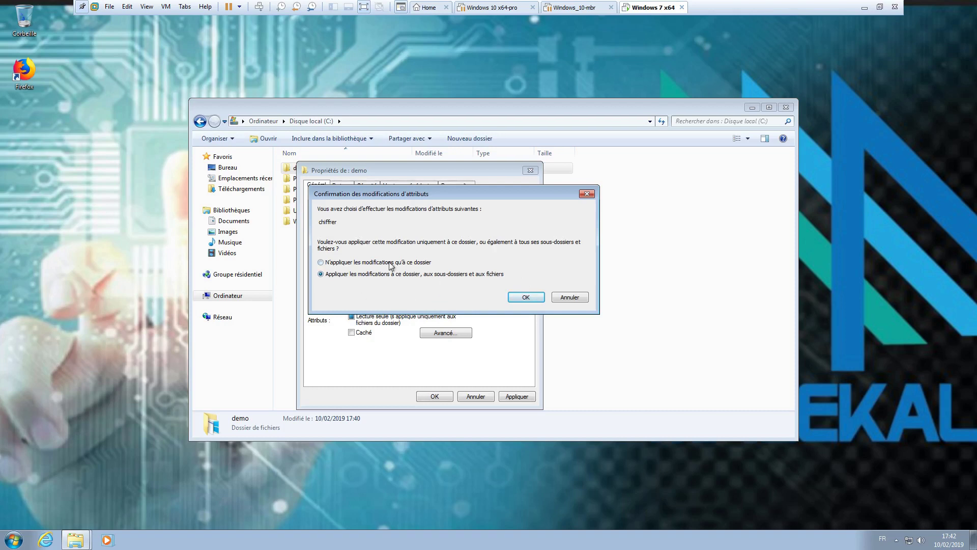
{"action": "left_click", "coordinate": [524, 298]}
{"action": "left_click", "coordinate": [435, 396]}
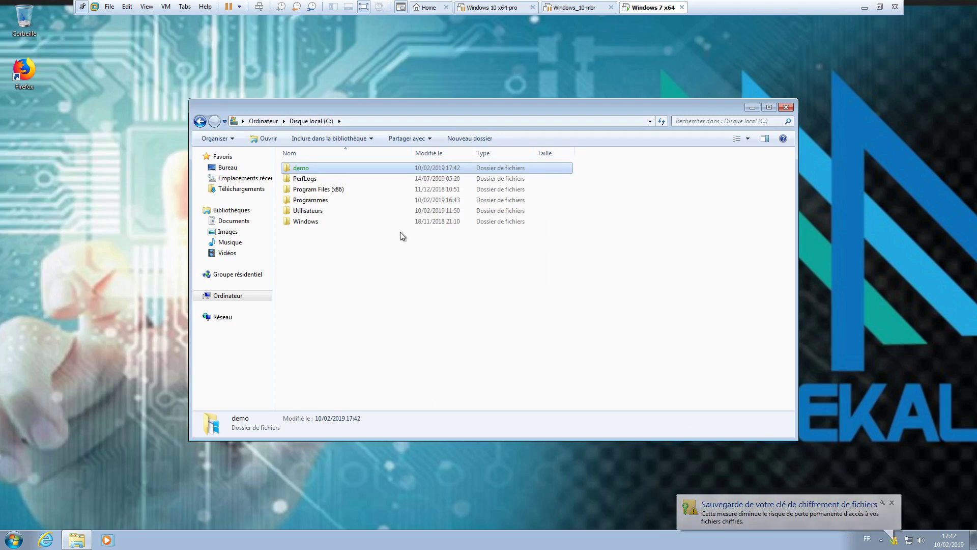
Check demo's green encrypted file names, then bring up the EFS key backup prompt from the tray
{"action": "double_click", "coordinate": [309, 169]}
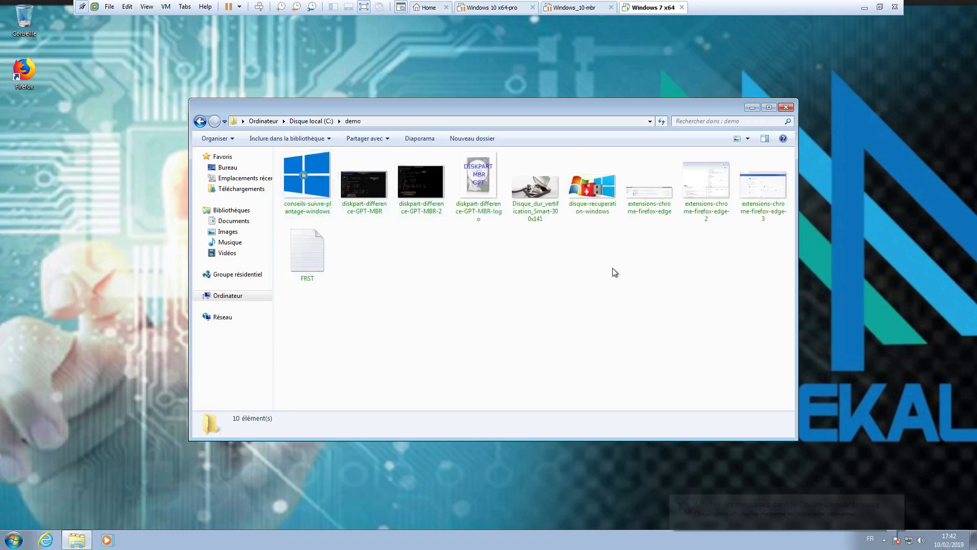
{"action": "left_click", "coordinate": [316, 120]}
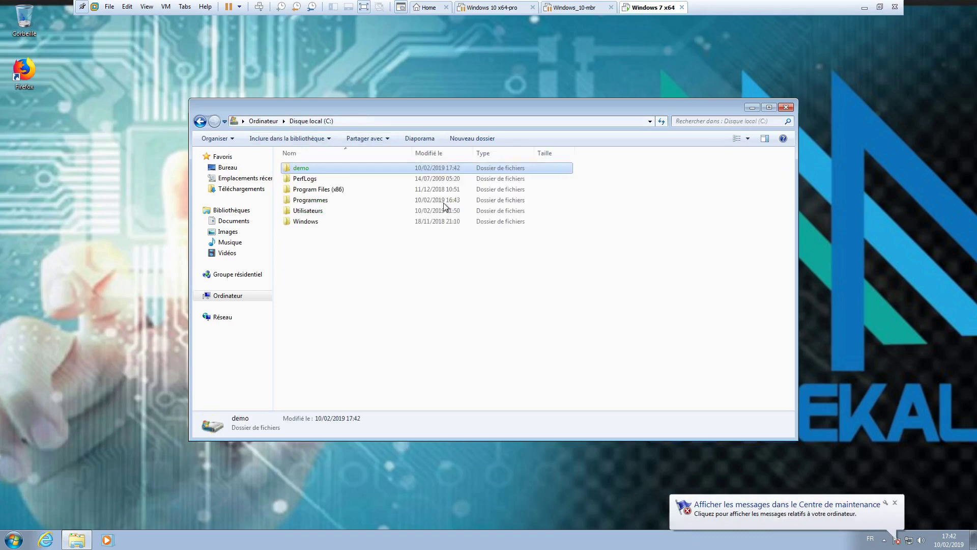
{"action": "left_click", "coordinate": [894, 503]}
{"action": "left_click", "coordinate": [883, 540]}
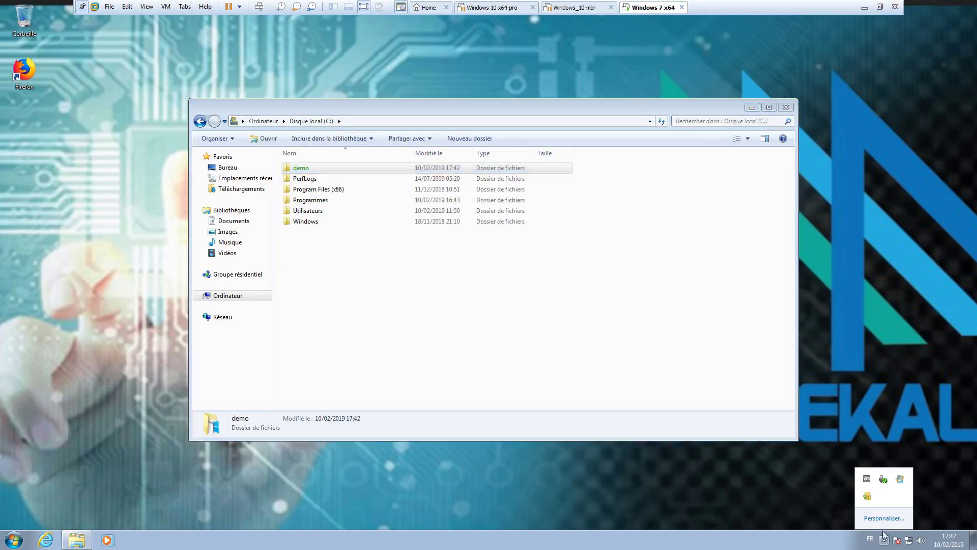
{"action": "left_click", "coordinate": [883, 417]}
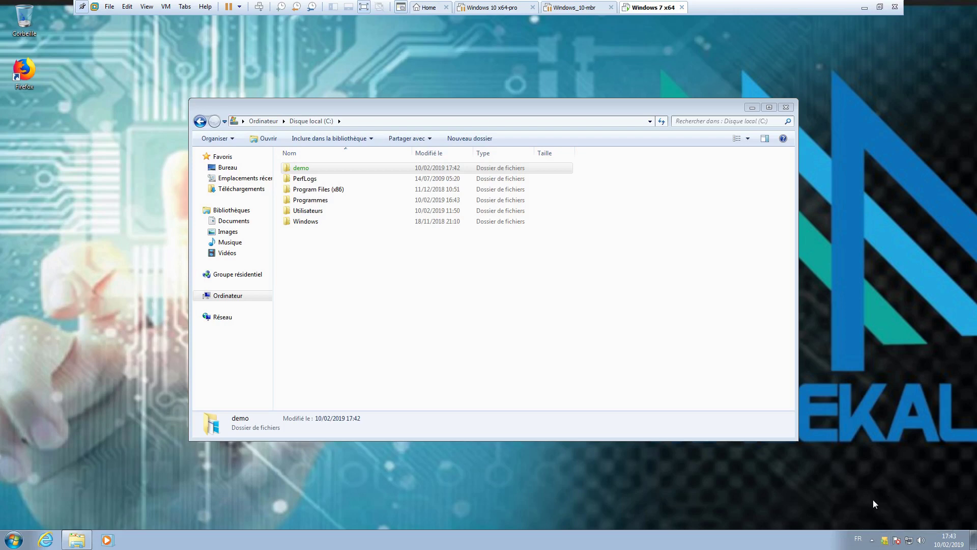
{"action": "left_click", "coordinate": [884, 542]}
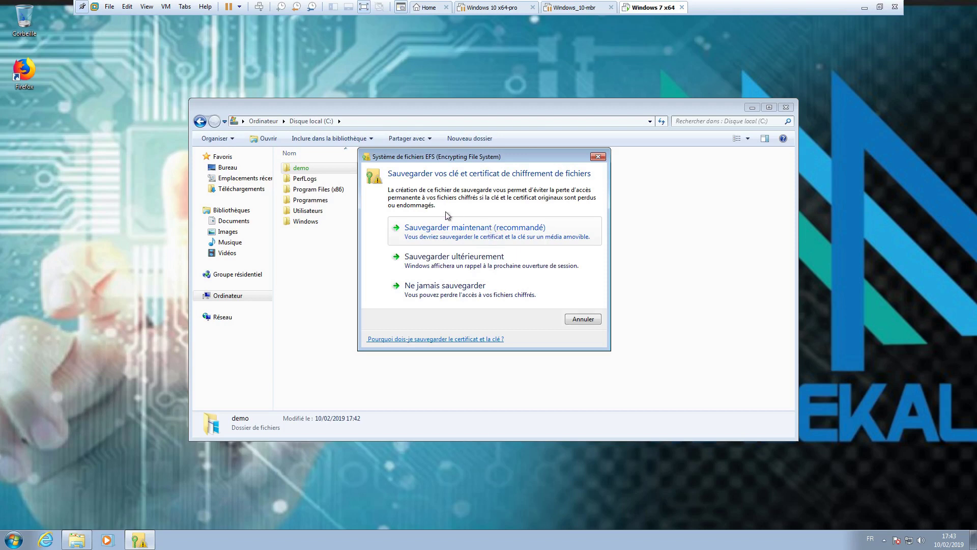
Start the key backup as PKCS #12, including all certificates in the path and extended properties
{"action": "left_click", "coordinate": [493, 233]}
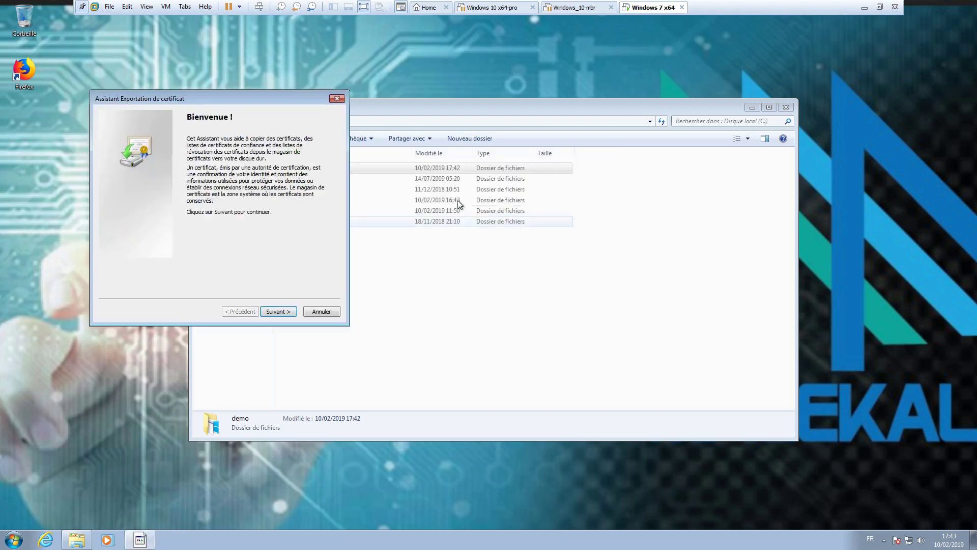
{"action": "left_click_drag", "start_coordinate": [246, 102], "coordinate": [478, 188]}
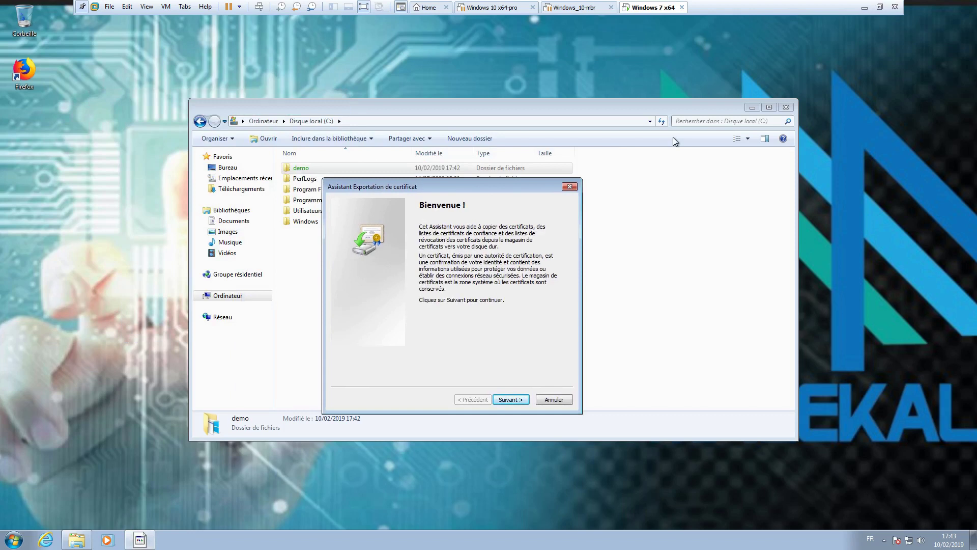
{"action": "left_click", "coordinate": [520, 401]}
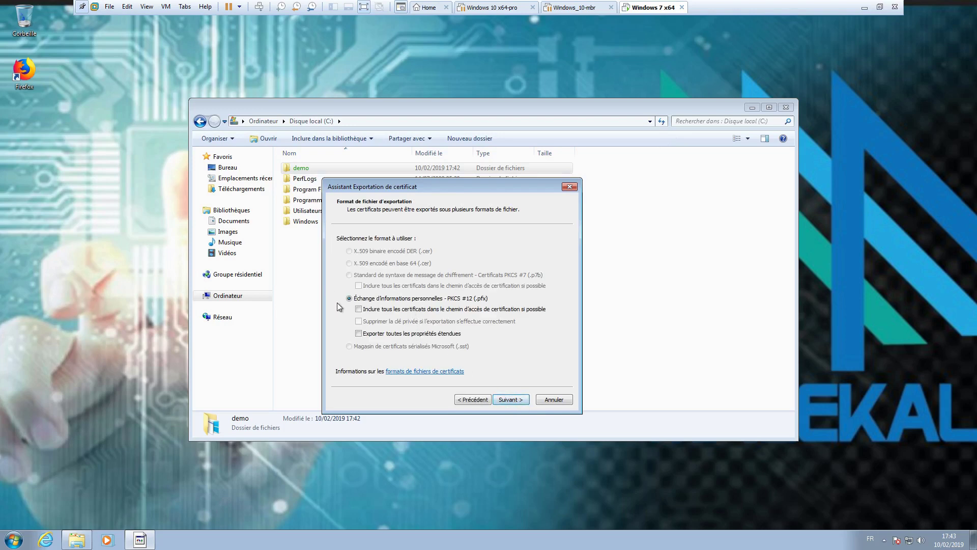
{"action": "left_click", "coordinate": [358, 309]}
{"action": "left_click", "coordinate": [359, 333]}
{"action": "left_click", "coordinate": [518, 399]}
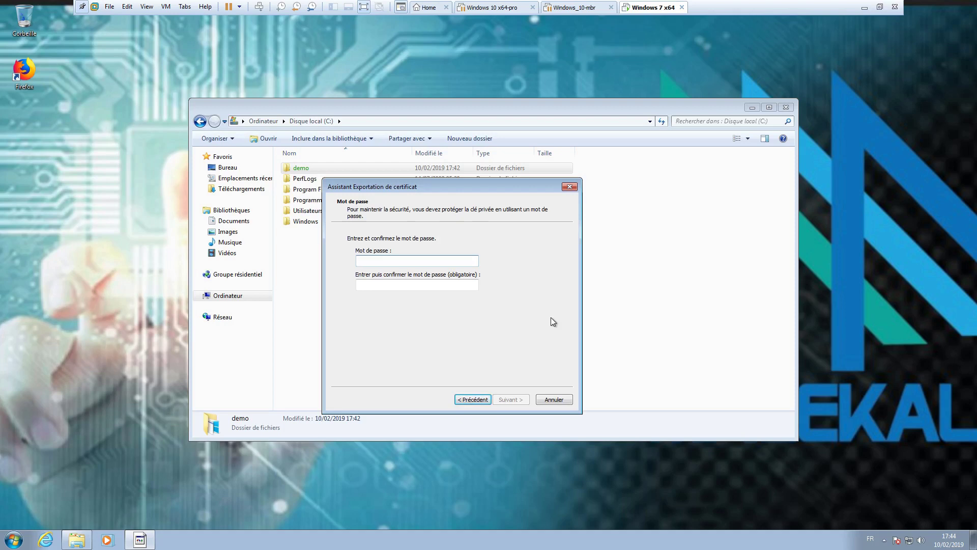
Protect the export with a password and save it as cert-demo.pfx on the desktop
{"action": "type", "text": "password"}
{"action": "key", "text": "Tab"}
{"action": "type", "text": "password"}
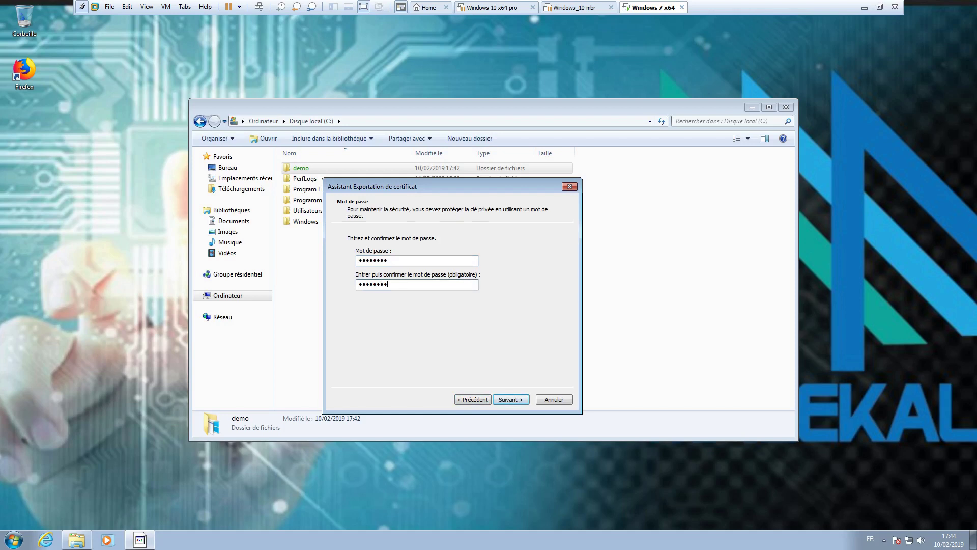
{"action": "left_click", "coordinate": [519, 398]}
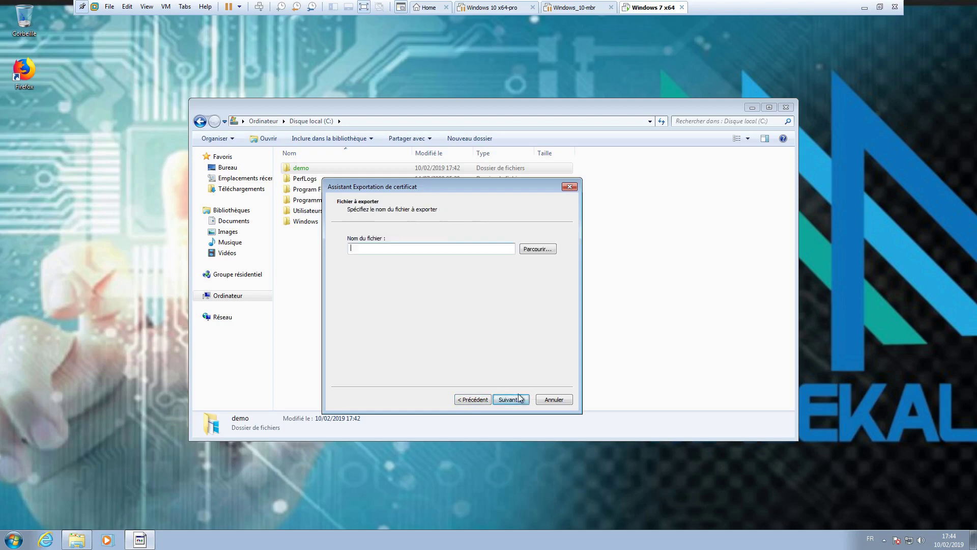
{"action": "left_click", "coordinate": [541, 251]}
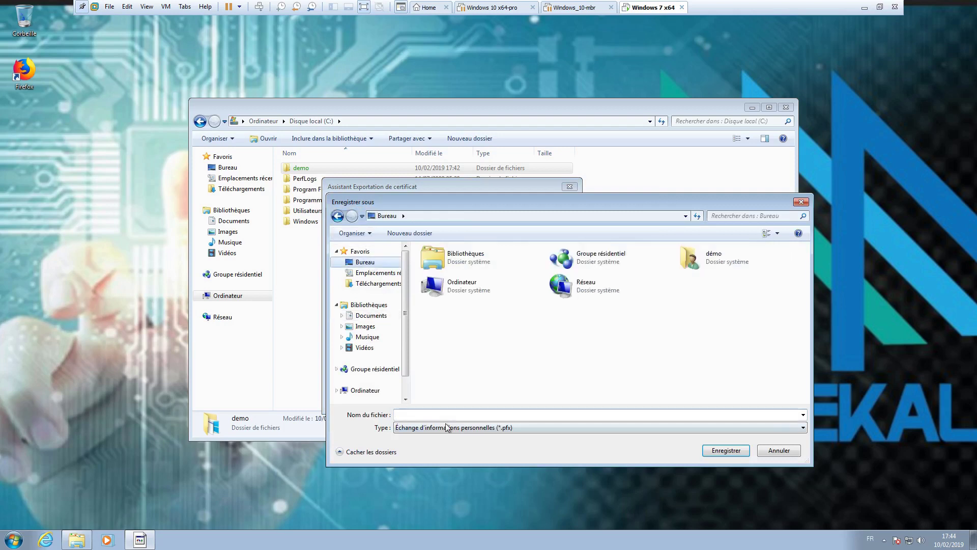
{"action": "type", "text": "cert-demo"}
{"action": "key", "text": "Return"}
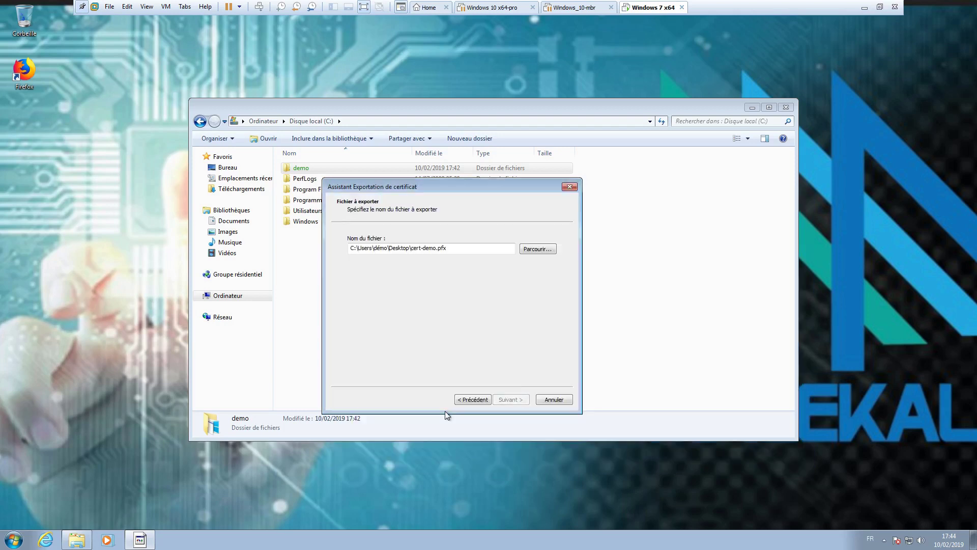
{"action": "left_click", "coordinate": [503, 400]}
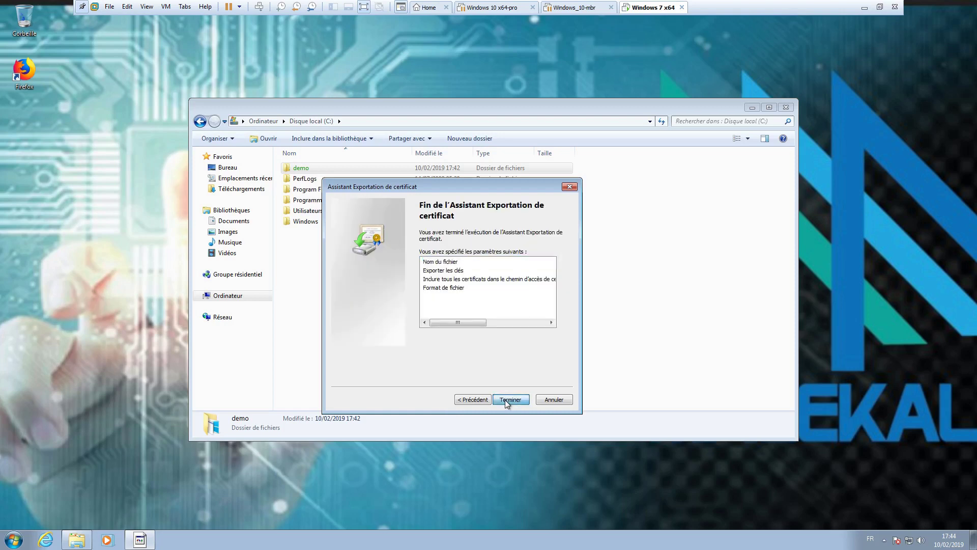
{"action": "left_click", "coordinate": [505, 399]}
{"action": "left_click", "coordinate": [535, 304]}
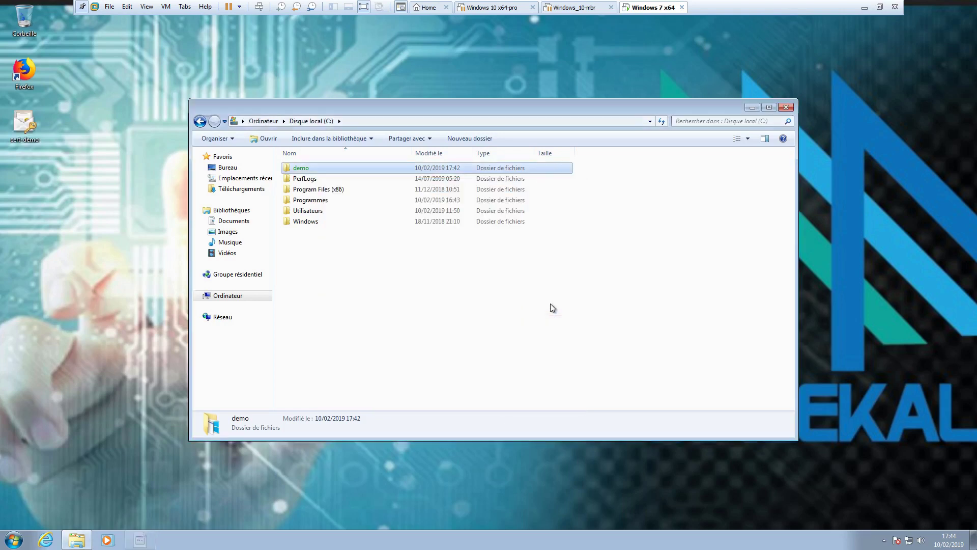
Open cert-demo.pfx, cancel the import at the password page, and move its icon to the left edge
{"action": "left_click_drag", "start_coordinate": [312, 104], "coordinate": [450, 99]}
{"action": "left_click_drag", "start_coordinate": [24, 124], "coordinate": [219, 283]}
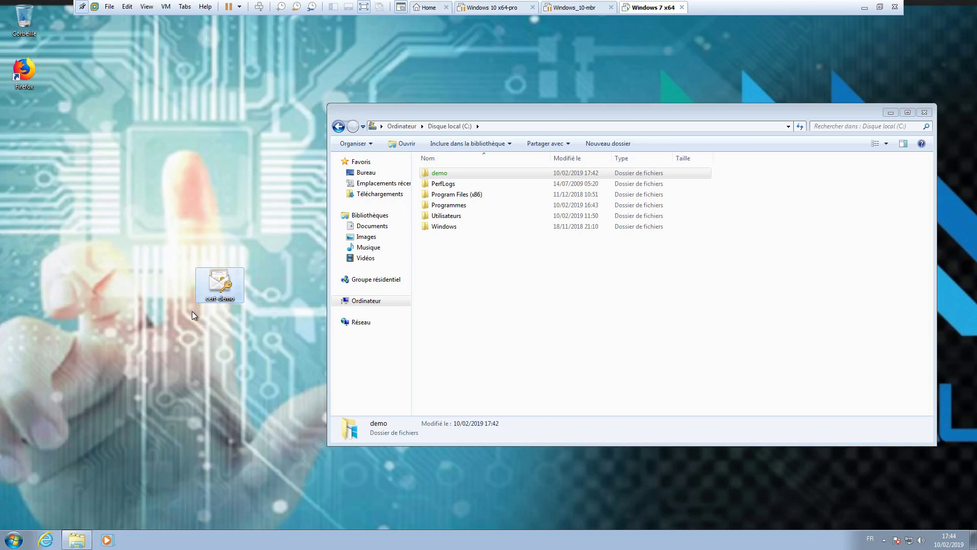
{"action": "double_click", "coordinate": [223, 286]}
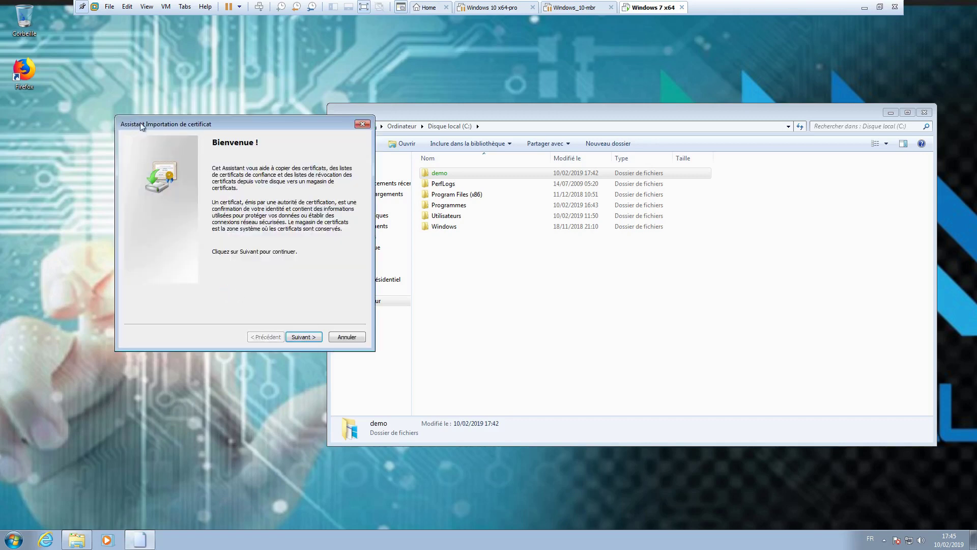
{"action": "left_click", "coordinate": [304, 337]}
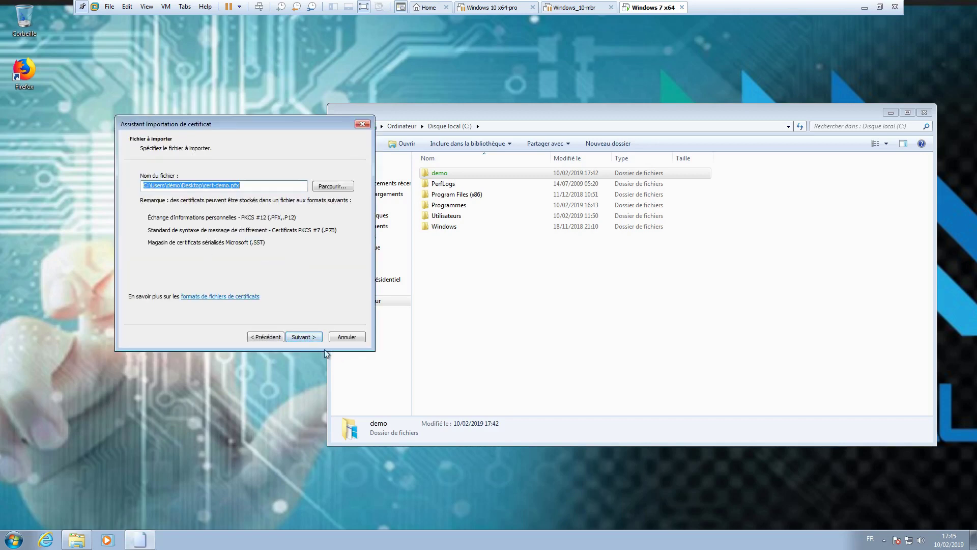
{"action": "left_click", "coordinate": [304, 337]}
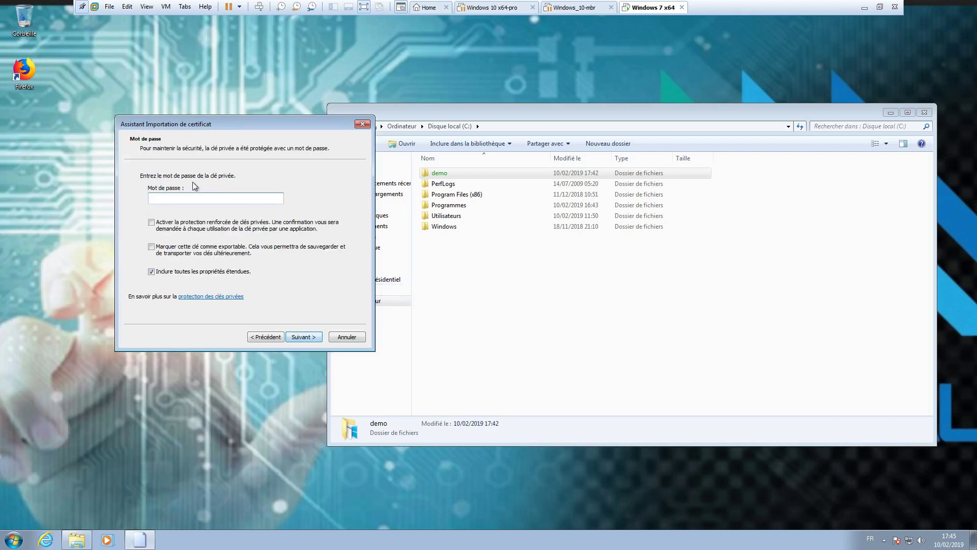
{"action": "left_click", "coordinate": [351, 337]}
{"action": "left_click", "coordinate": [216, 277]}
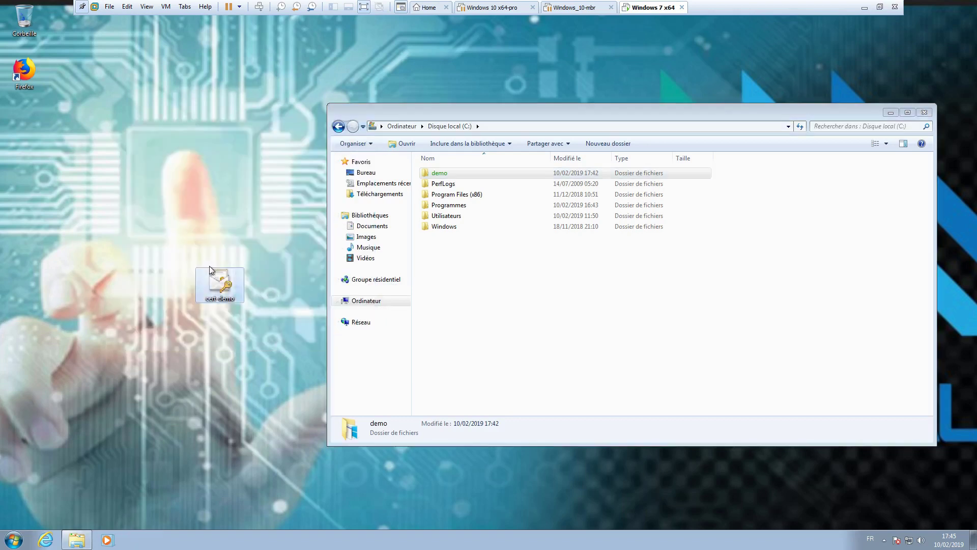
{"action": "left_click_drag", "start_coordinate": [235, 299], "coordinate": [41, 192]}
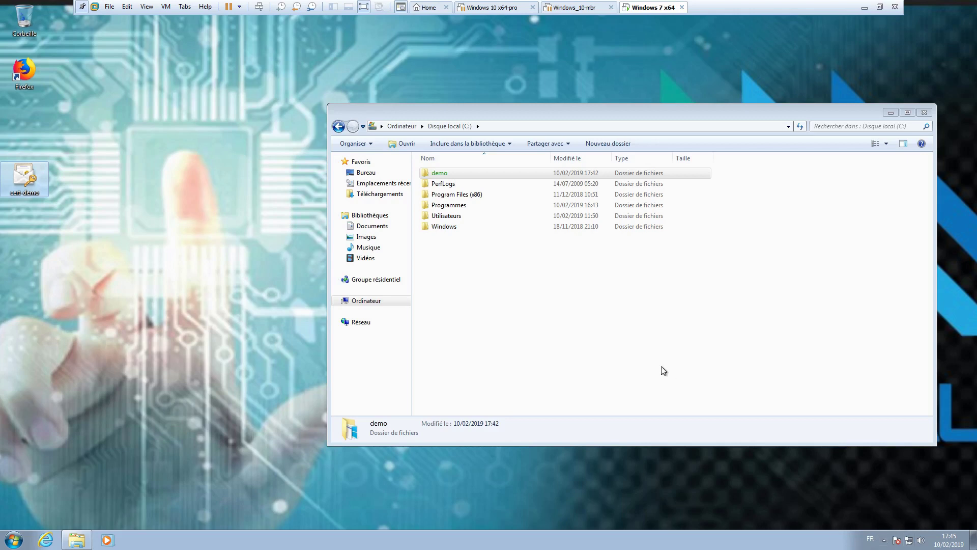
Inspect the demo folder's advanced attributes and close its properties without changes
{"action": "right_click", "coordinate": [439, 174]}
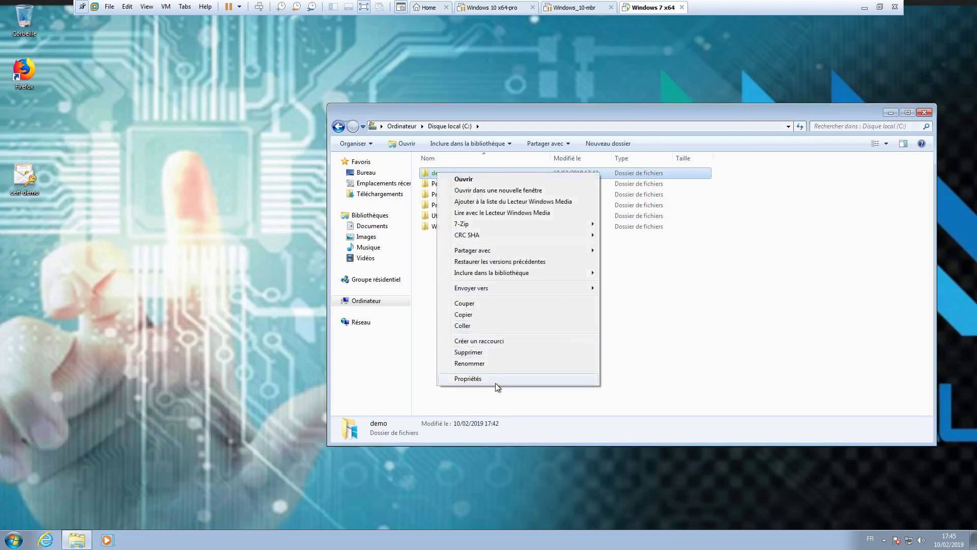
{"action": "left_click", "coordinate": [496, 381]}
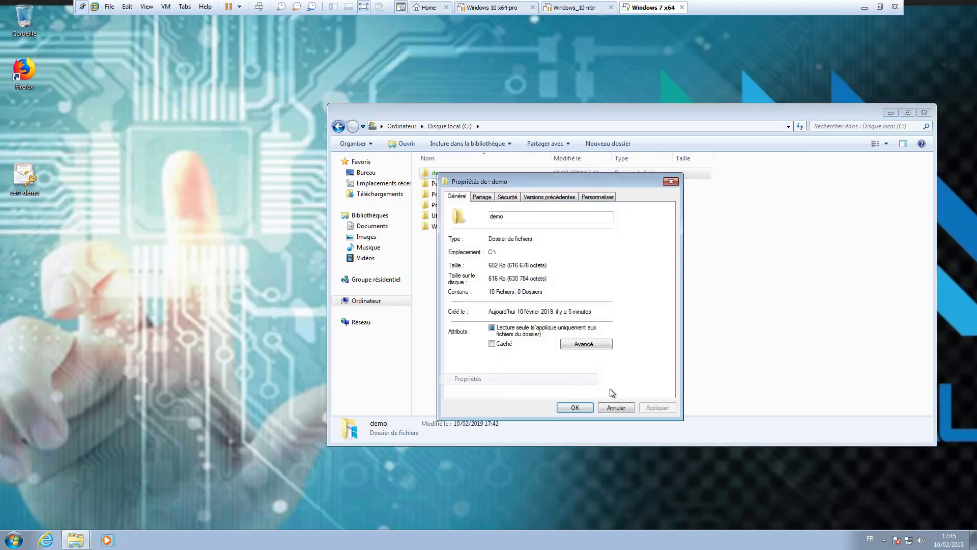
{"action": "left_click", "coordinate": [589, 345]}
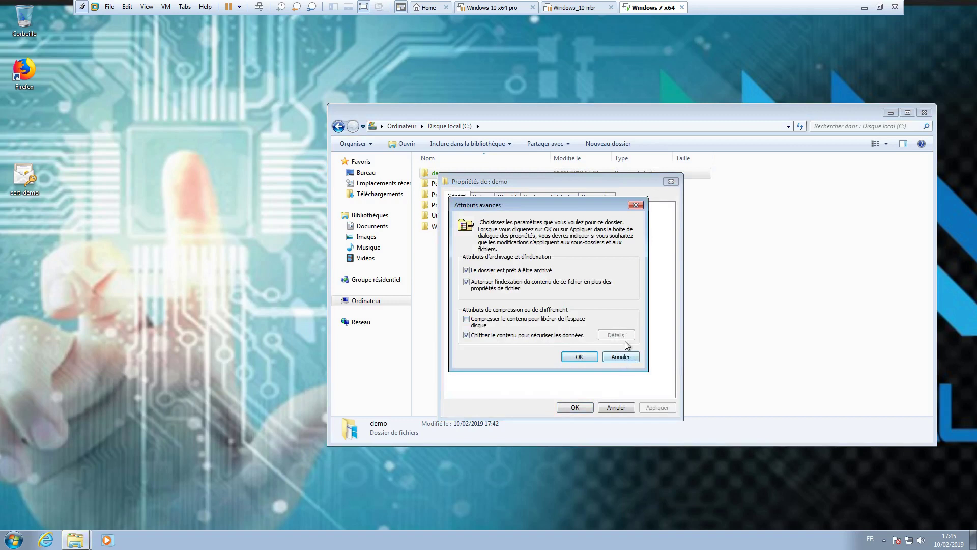
{"action": "left_click", "coordinate": [623, 358]}
{"action": "left_click", "coordinate": [616, 407]}
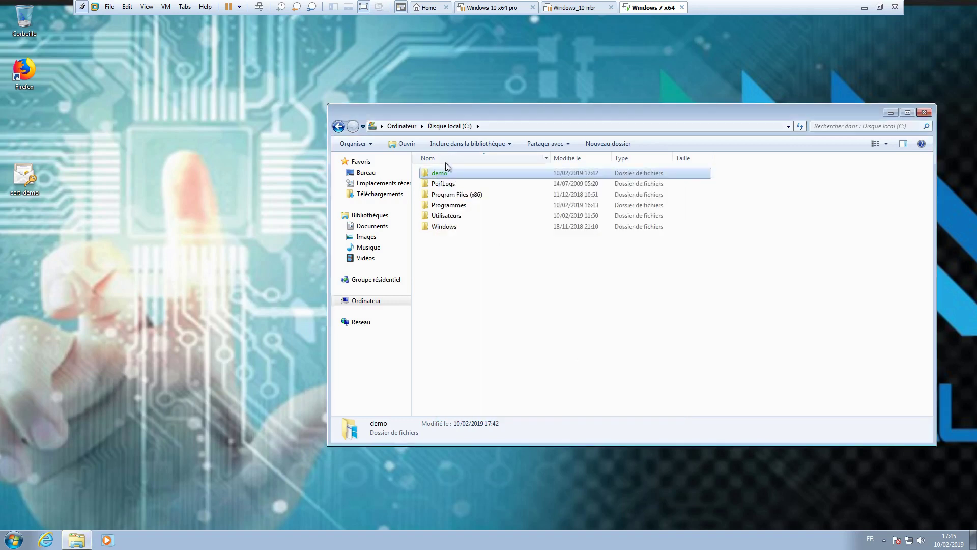
Open demo and check FRST's encryption details and allowed user, cancelling the key backup and all dialogs
{"action": "double_click", "coordinate": [445, 172]}
{"action": "right_click", "coordinate": [450, 266]}
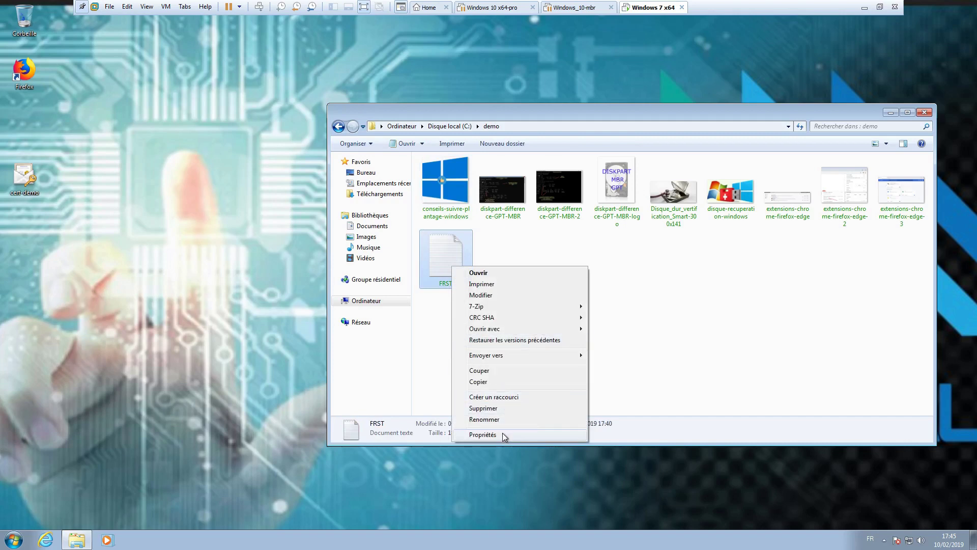
{"action": "left_click", "coordinate": [502, 433]}
{"action": "left_click", "coordinate": [664, 461]}
{"action": "left_click", "coordinate": [631, 404]}
{"action": "left_click", "coordinate": [522, 300]}
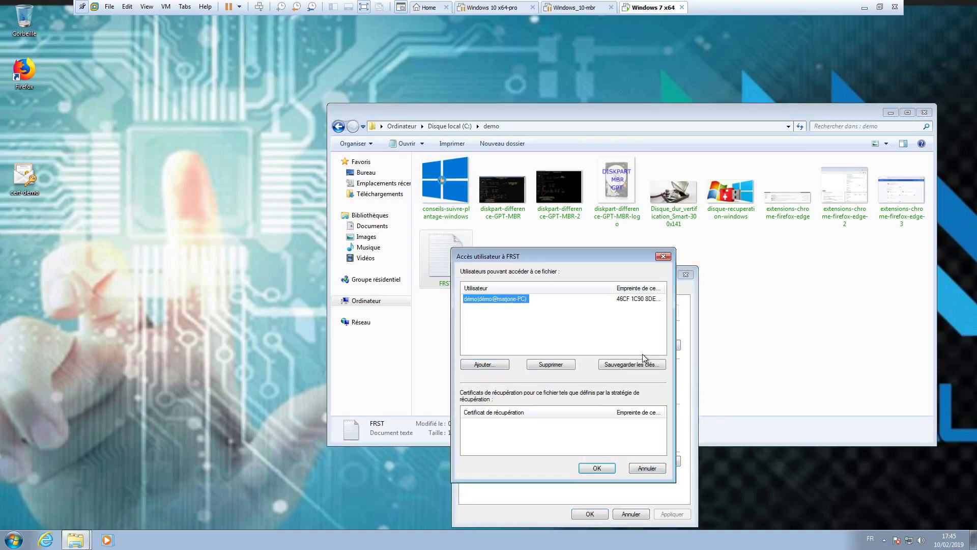
{"action": "left_click", "coordinate": [636, 364]}
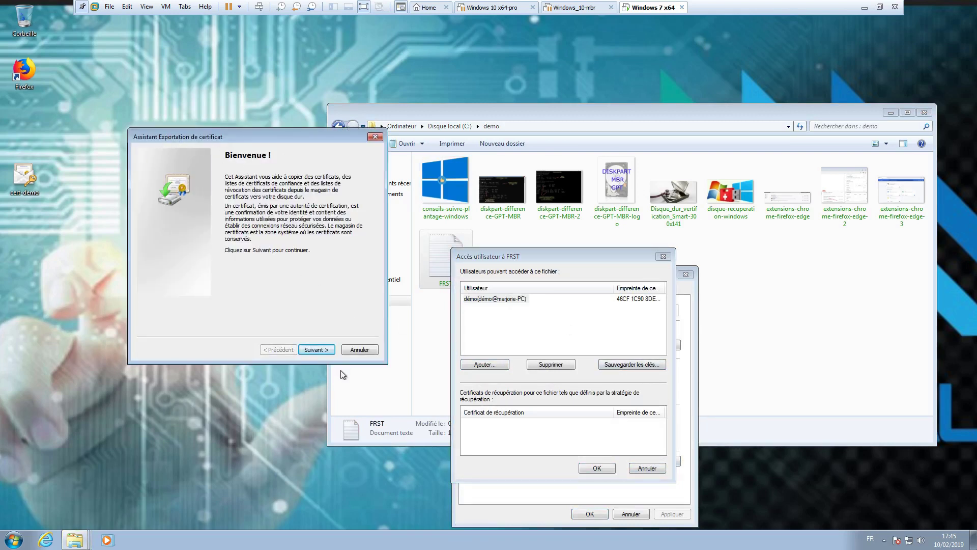
{"action": "left_click", "coordinate": [359, 349]}
{"action": "left_click", "coordinate": [648, 468]}
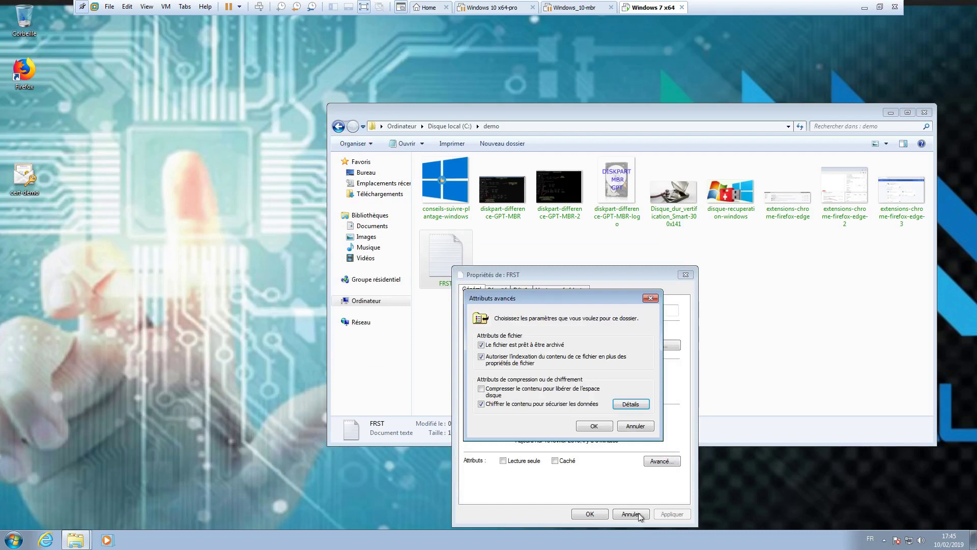
{"action": "left_click", "coordinate": [639, 427]}
{"action": "left_click", "coordinate": [637, 514]}
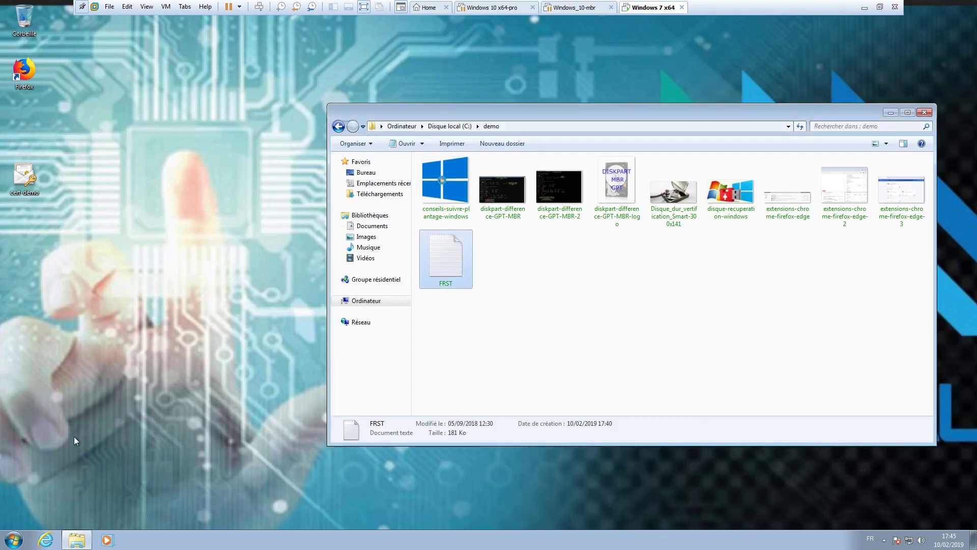
Type certmgr.msc into the Start menu search box
{"action": "left_click", "coordinate": [7, 543]}
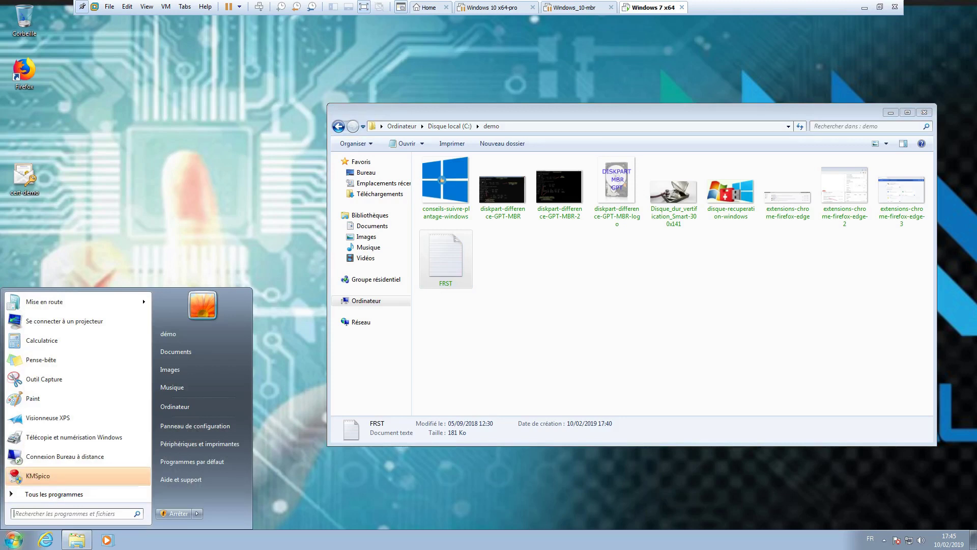
{"action": "type", "text": "rt"}
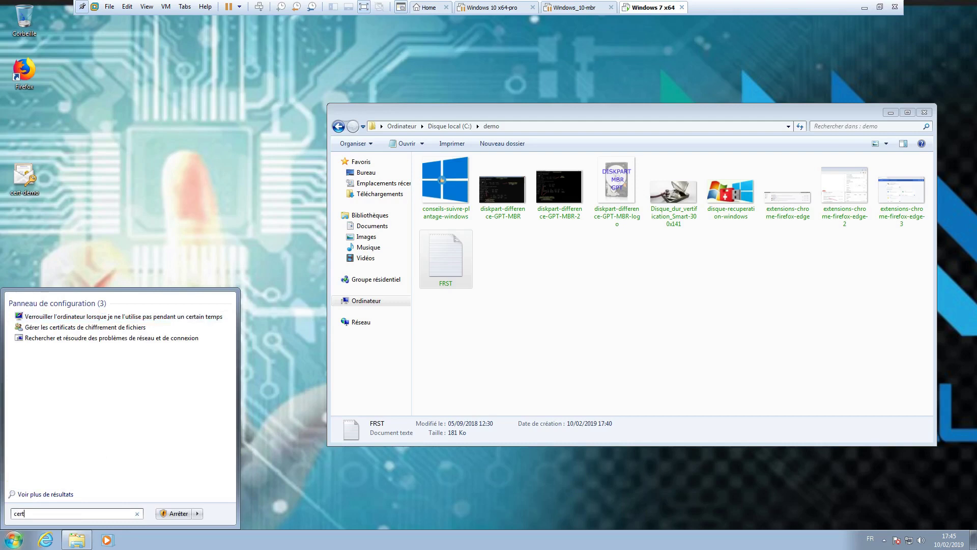
{"action": "type", "text": "mgr"}
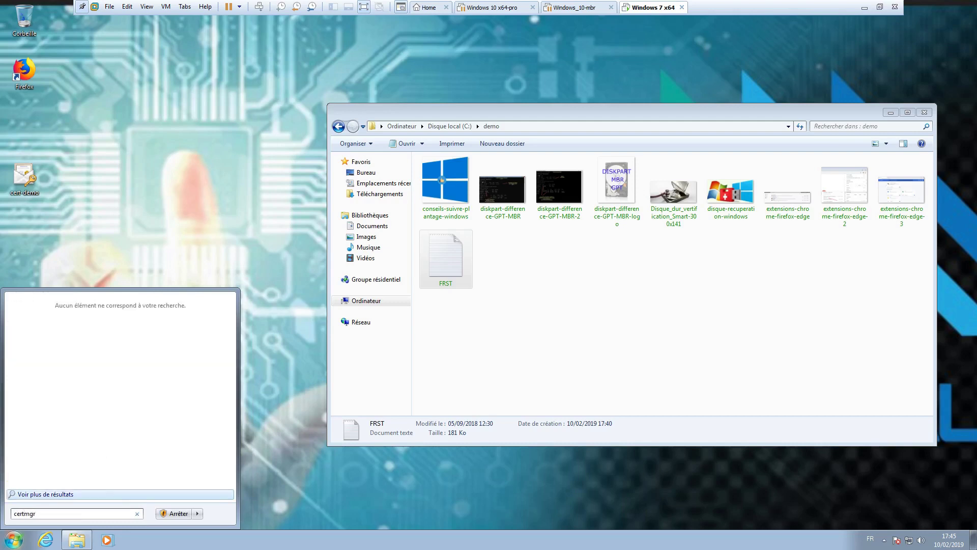
{"action": "type", "text": ".msc"}
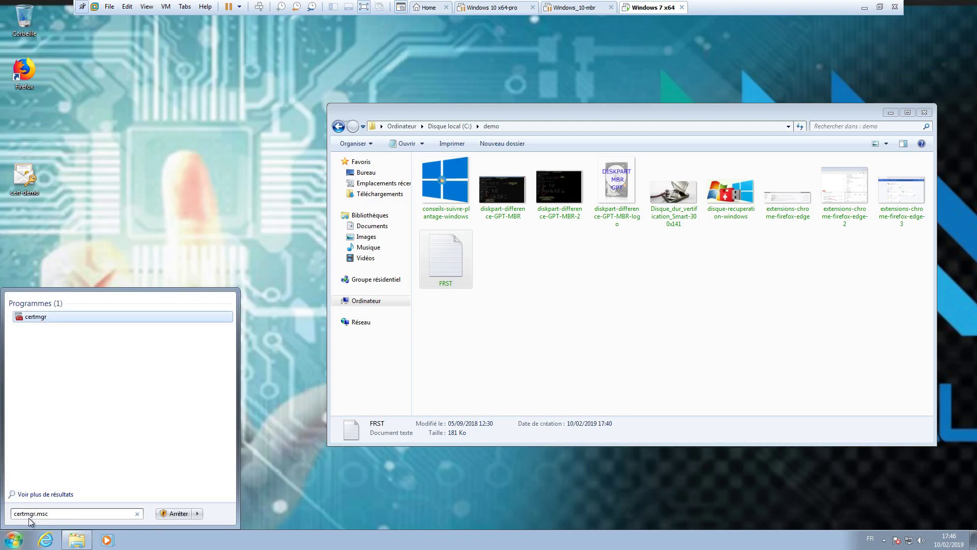
Launch certmgr maximized on Personnel › Certificats, widening the Rôles prévus column to show the EFS certificate
{"action": "left_click", "coordinate": [37, 321]}
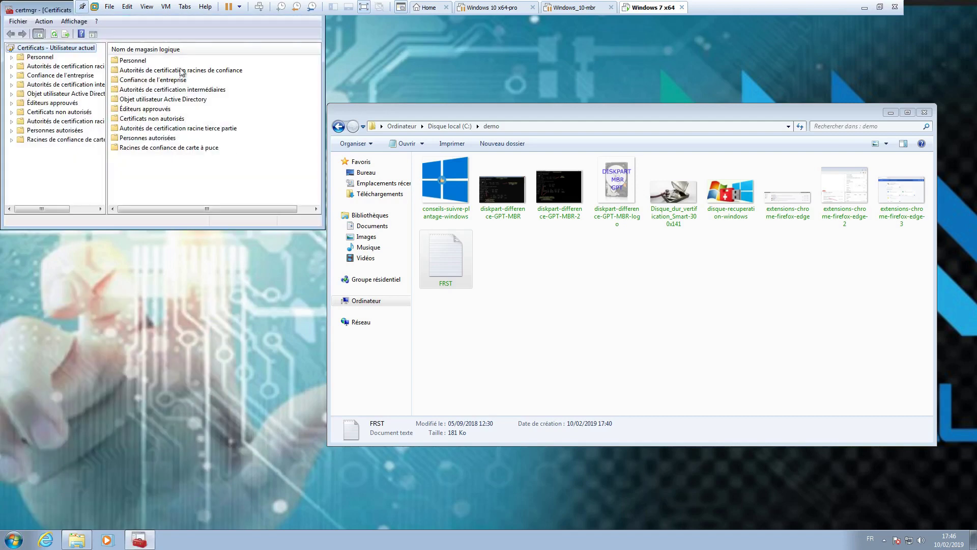
{"action": "double_click", "coordinate": [33, 11]}
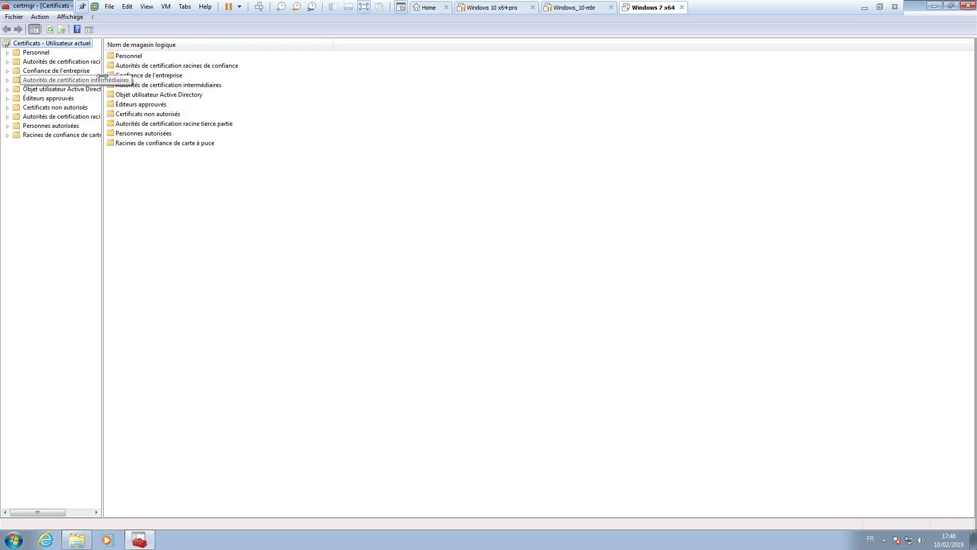
{"action": "left_click_drag", "start_coordinate": [103, 166], "coordinate": [175, 164]}
{"action": "left_click", "coordinate": [7, 52]}
{"action": "left_click", "coordinate": [56, 62]}
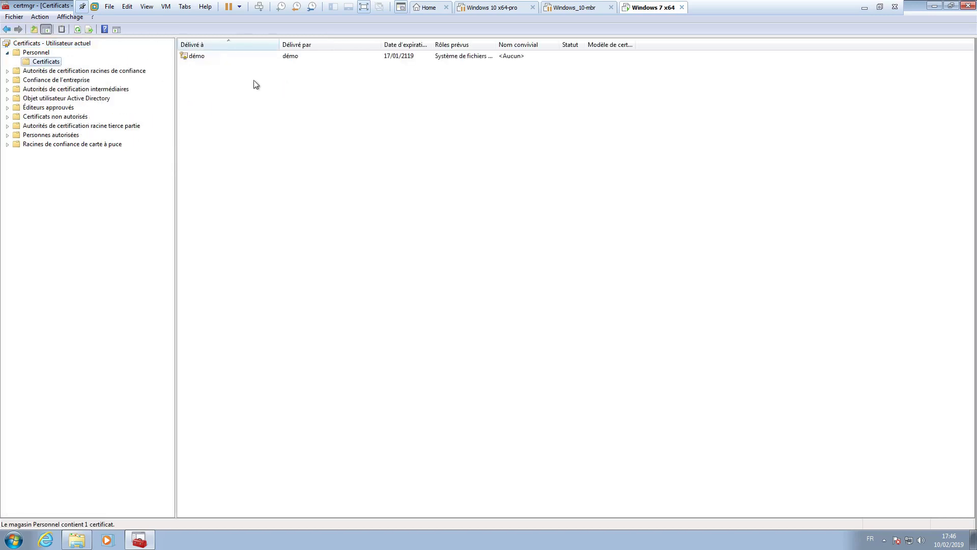
{"action": "double_click", "coordinate": [497, 41]}
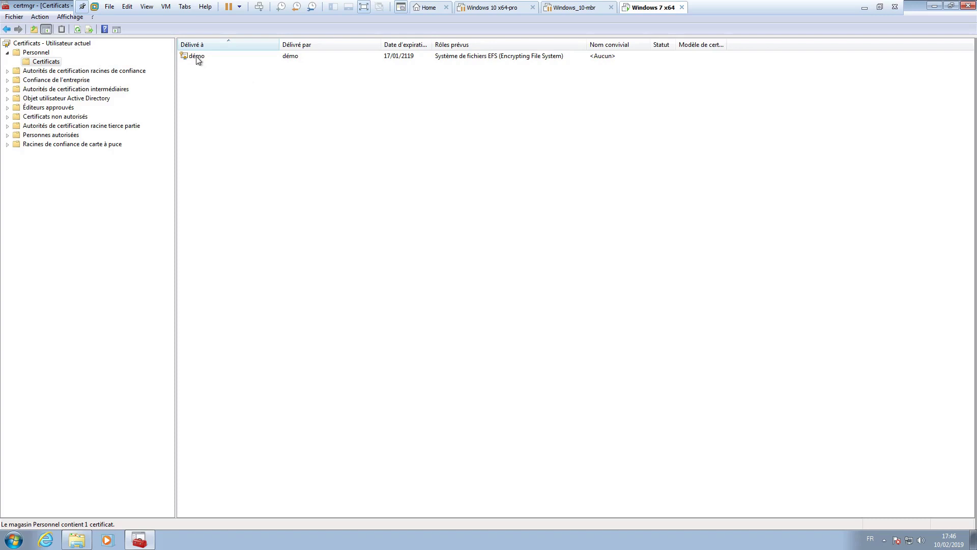
Start exporting the EFS certificate with its private key, cancel the wizard, and close certmgr
{"action": "right_click", "coordinate": [198, 58]}
{"action": "mouse_move", "coordinate": [230, 81]}
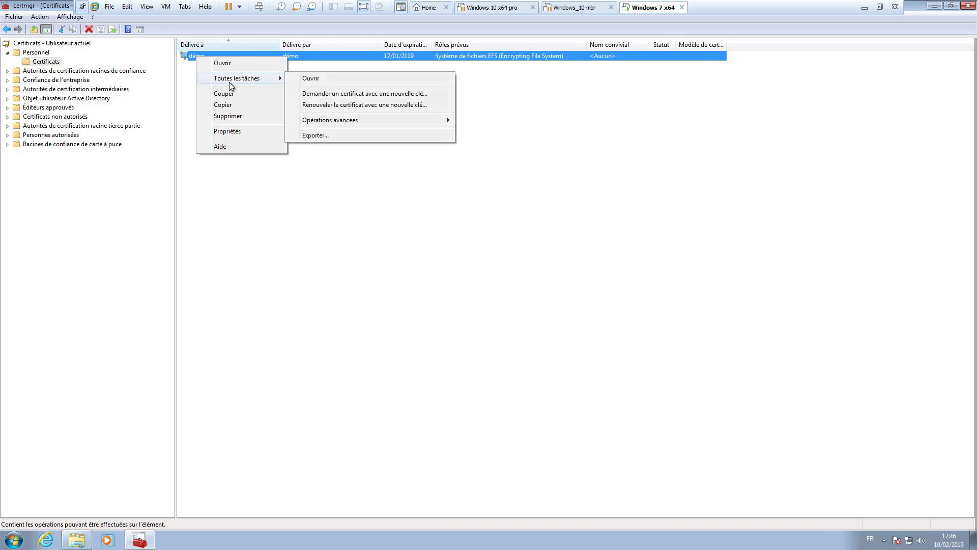
{"action": "left_click", "coordinate": [331, 135]}
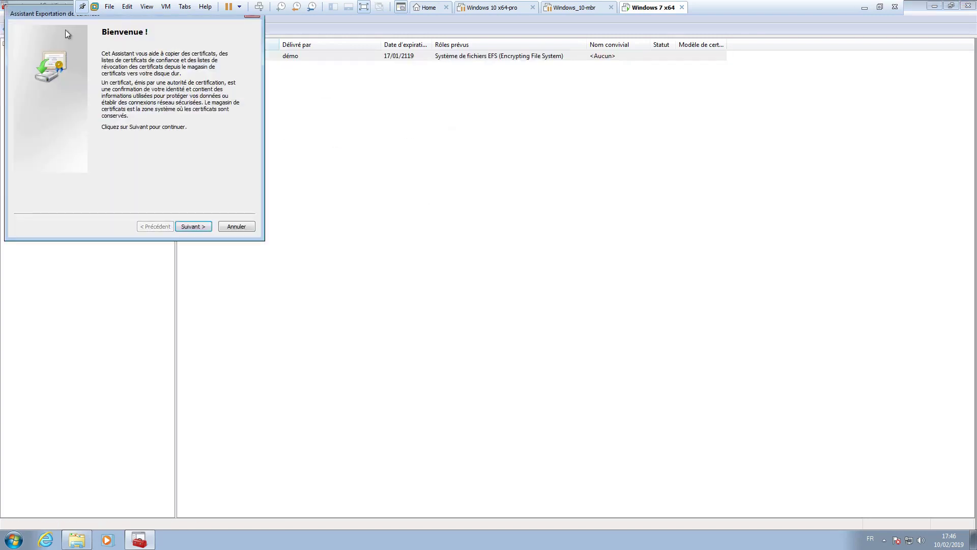
{"action": "left_click", "coordinate": [305, 314]}
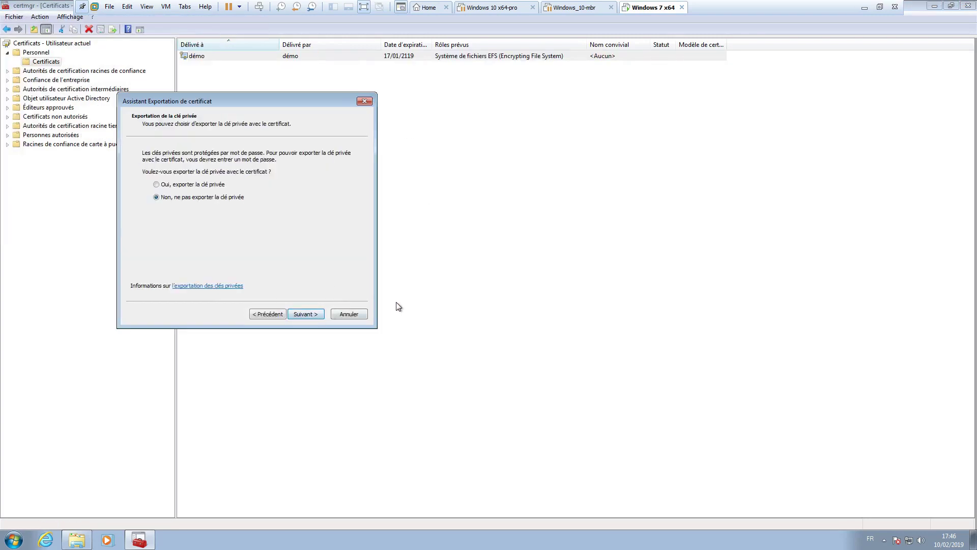
{"action": "left_click", "coordinate": [173, 185]}
{"action": "left_click", "coordinate": [357, 316]}
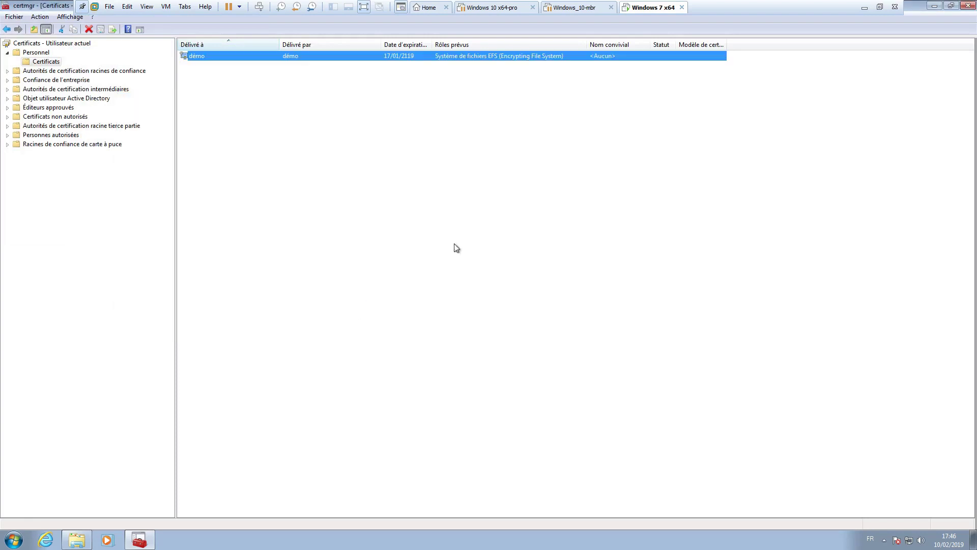
{"action": "left_click", "coordinate": [968, 5]}
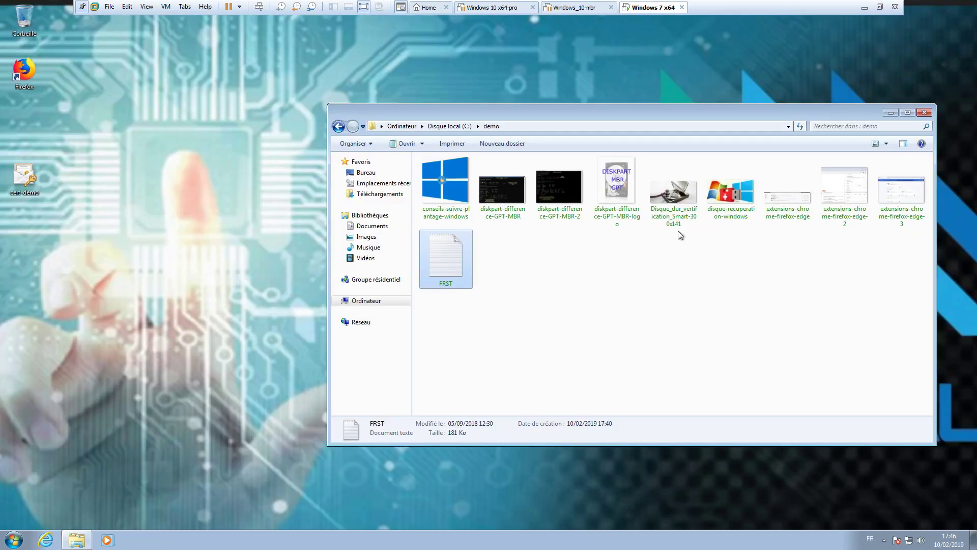
Close the demo folder, move cert-demo to mid-desktop, log off, and sign in as the other user
{"action": "left_click", "coordinate": [925, 113]}
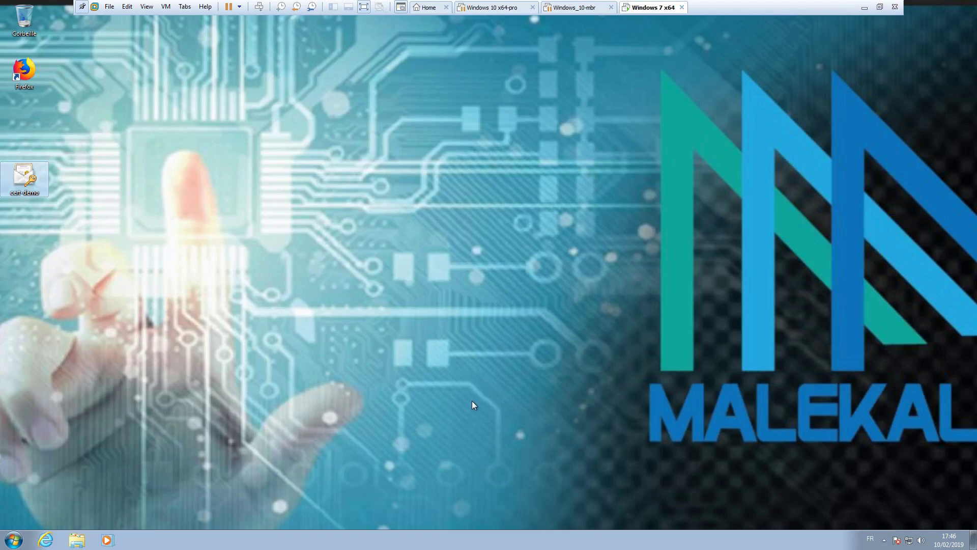
{"action": "left_click_drag", "start_coordinate": [25, 178], "coordinate": [464, 178]}
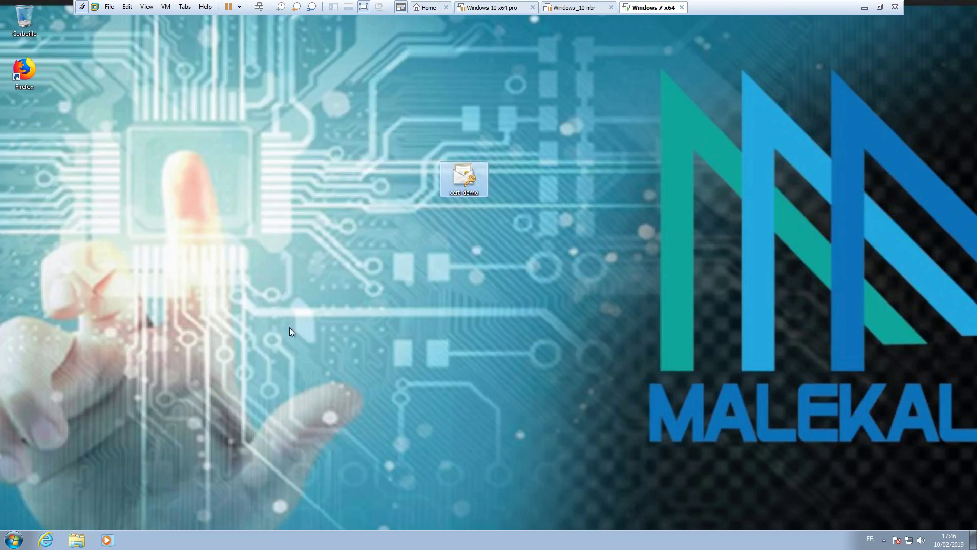
{"action": "left_click", "coordinate": [14, 539]}
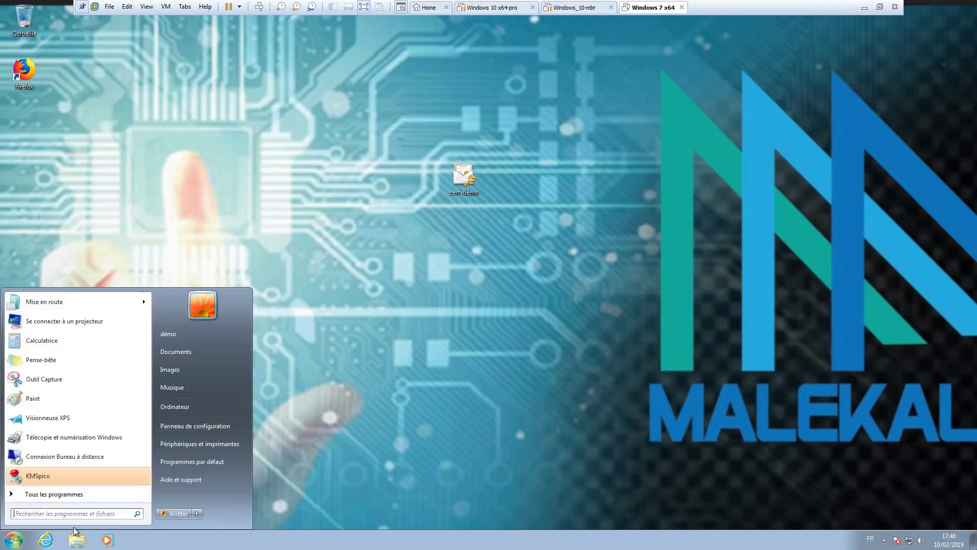
{"action": "left_click", "coordinate": [197, 513]}
{"action": "left_click", "coordinate": [259, 477]}
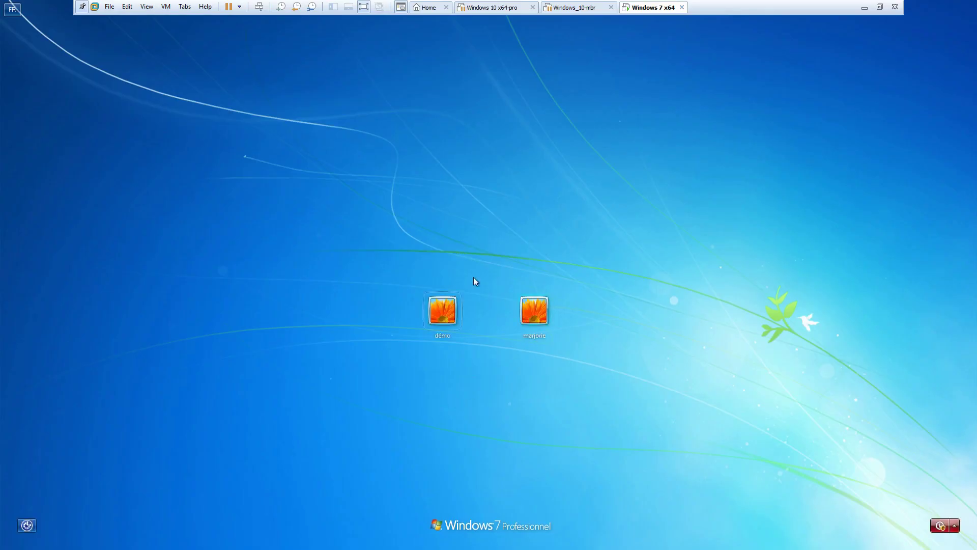
{"action": "left_click", "coordinate": [540, 316]}
{"action": "type", "text": "•"}
{"action": "key", "text": "Return"}
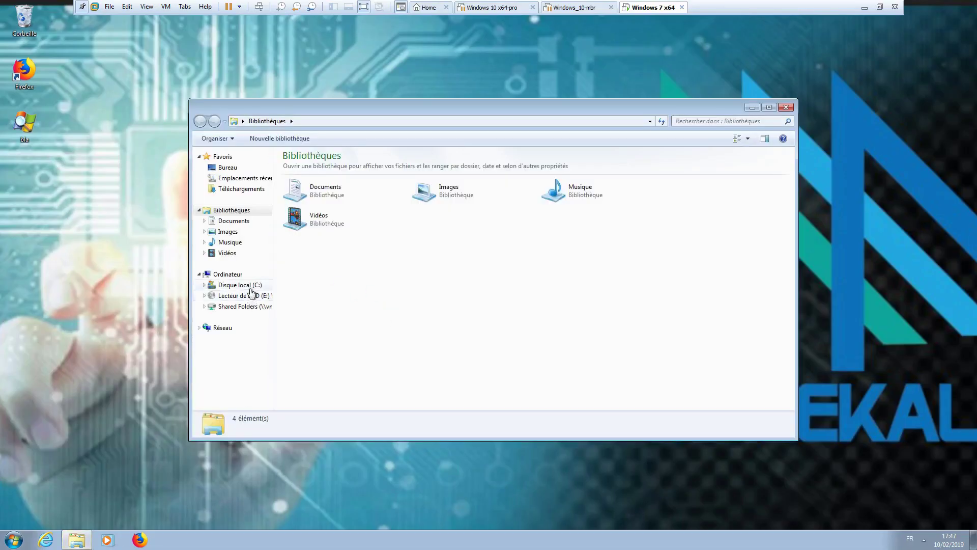
Open C:\demo from the C: drive and enlarge its window
{"action": "left_click", "coordinate": [249, 288]}
{"action": "double_click", "coordinate": [331, 166]}
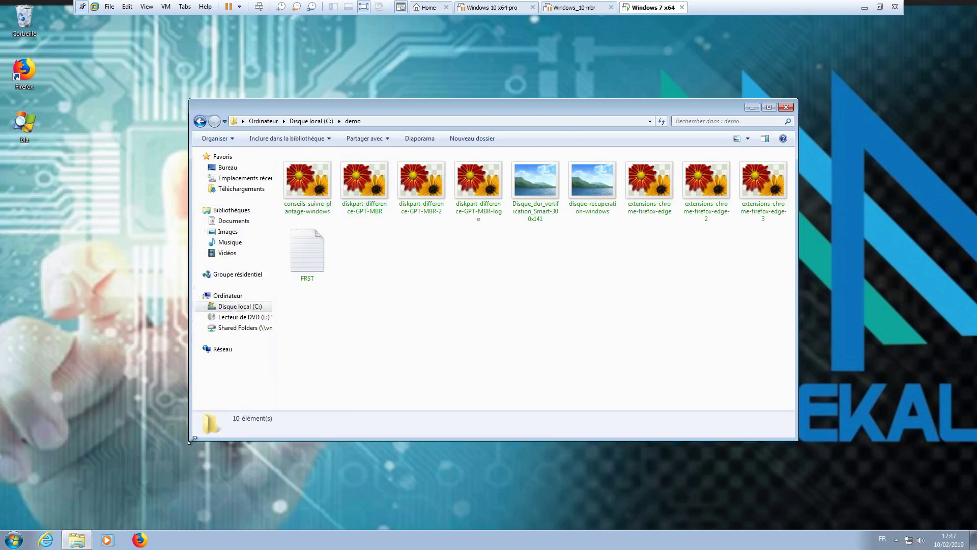
{"action": "left_click_drag", "start_coordinate": [193, 437], "coordinate": [119, 470]}
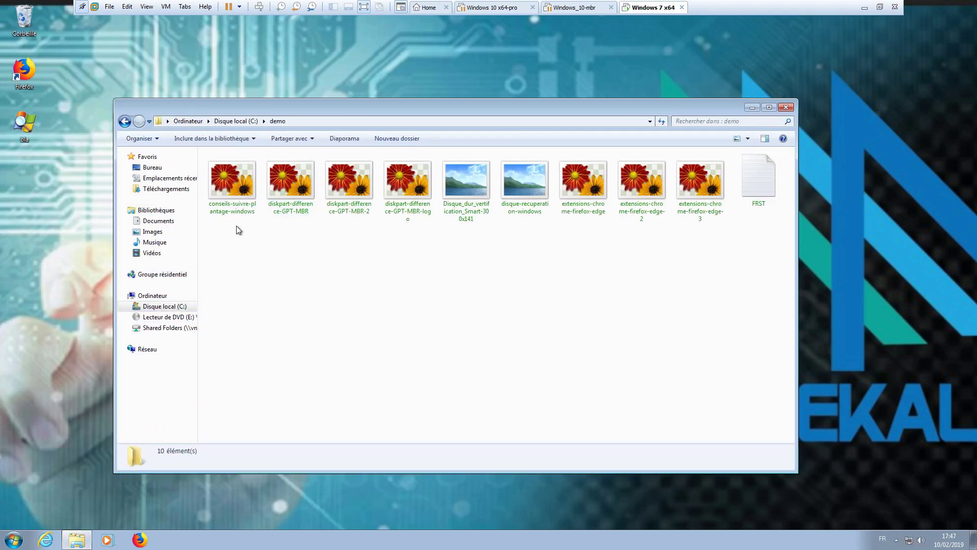
Try opening diskpart-difference-GPT-MBR, see Photo Viewer's permission error, and close the viewer
{"action": "double_click", "coordinate": [290, 181]}
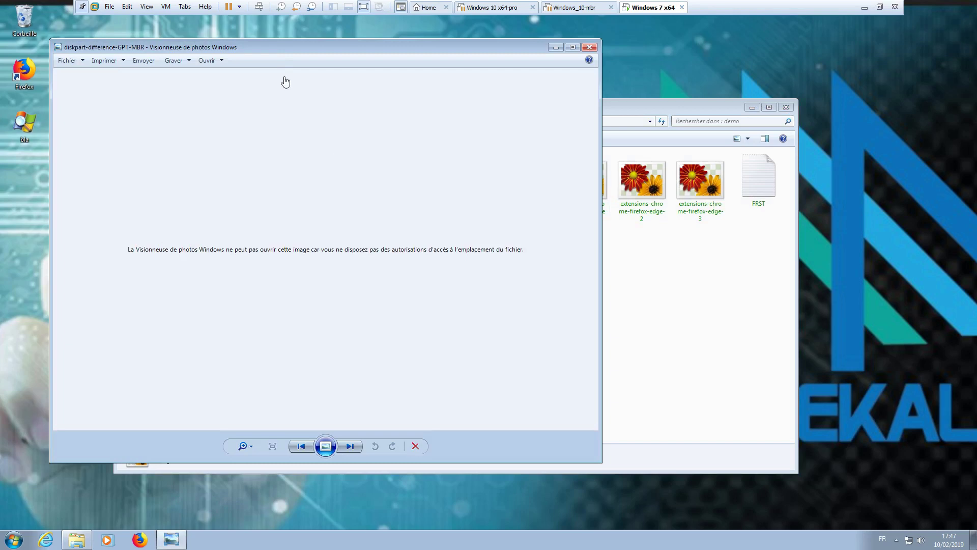
{"action": "left_click_drag", "start_coordinate": [269, 46], "coordinate": [382, 57]}
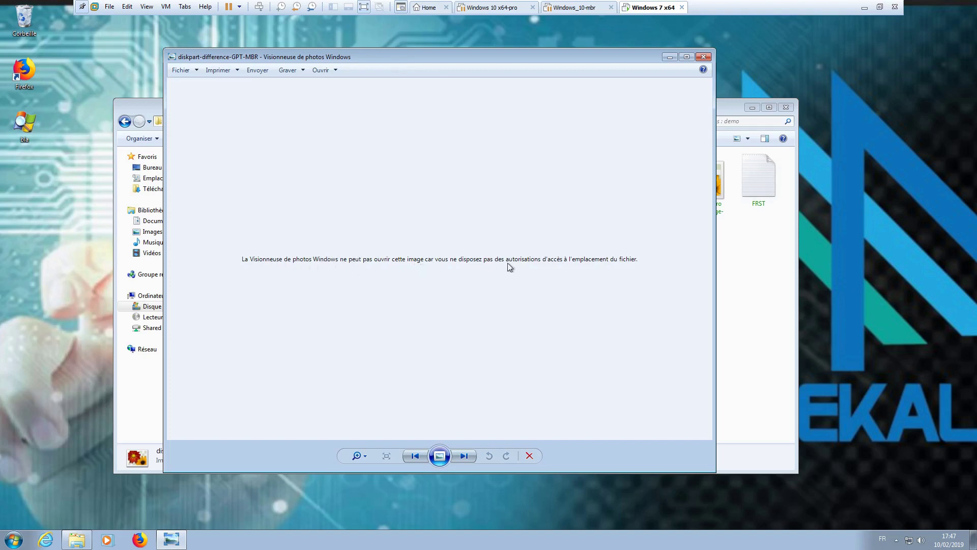
{"action": "left_click", "coordinate": [703, 57]}
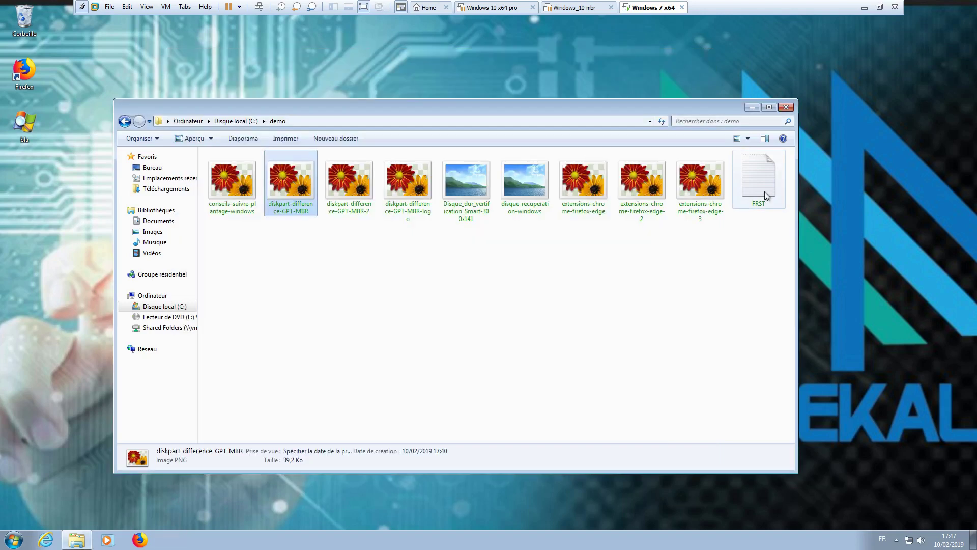
{"action": "double_click", "coordinate": [762, 175]}
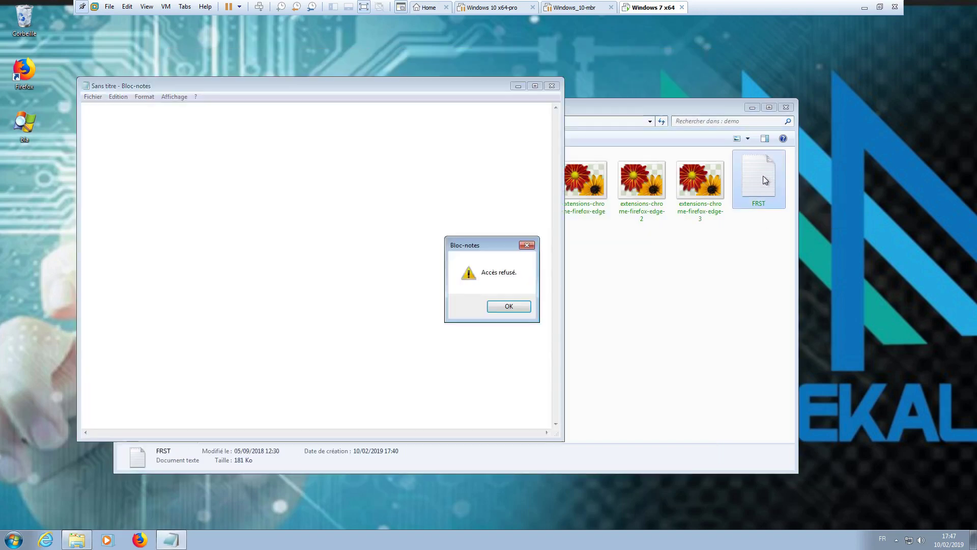
{"action": "left_click_drag", "start_coordinate": [480, 249], "coordinate": [268, 202]}
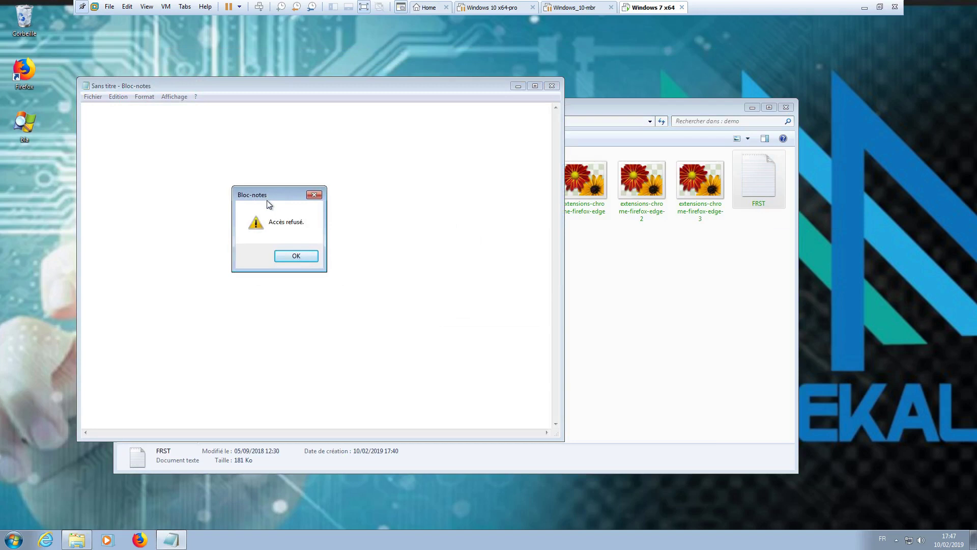
{"action": "left_click", "coordinate": [296, 255]}
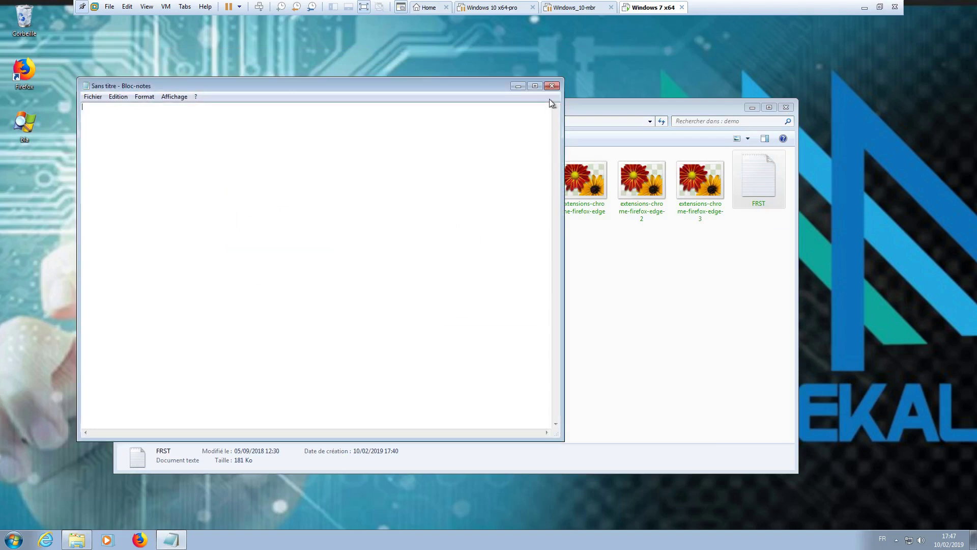
{"action": "left_click", "coordinate": [551, 86]}
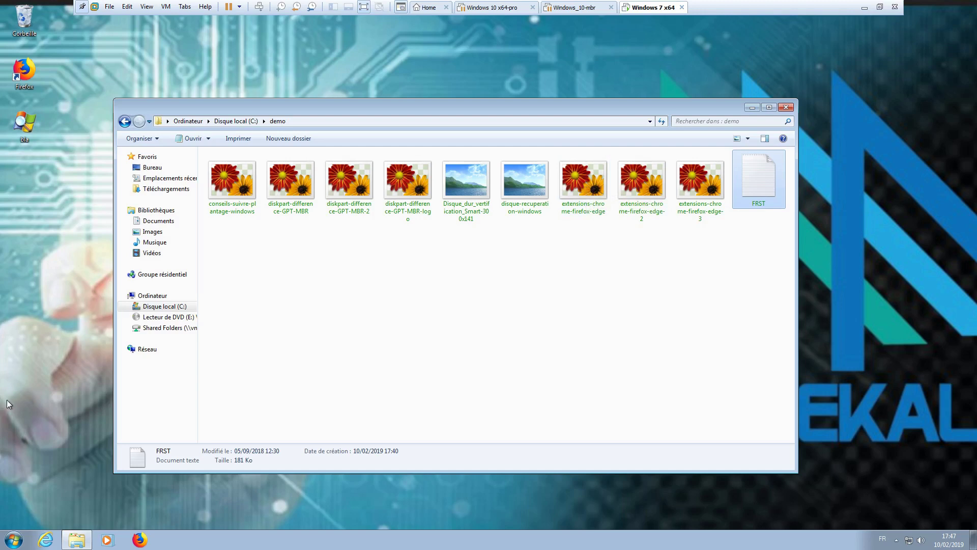
Restart via Start > Redémarrer, accept the dynamic IP network profile, and maximize the CD Live window
{"action": "left_click", "coordinate": [13, 539]}
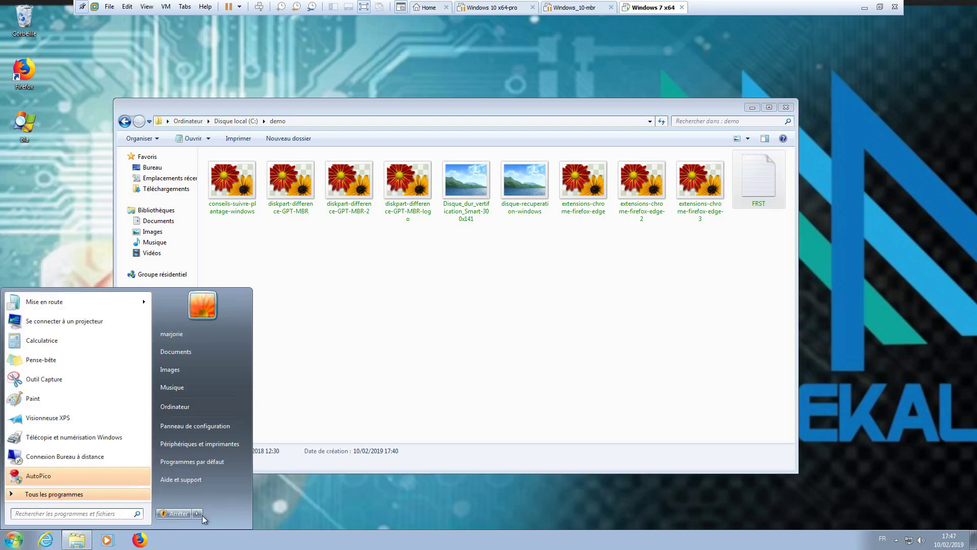
{"action": "left_click", "coordinate": [197, 513]}
{"action": "left_click", "coordinate": [232, 500]}
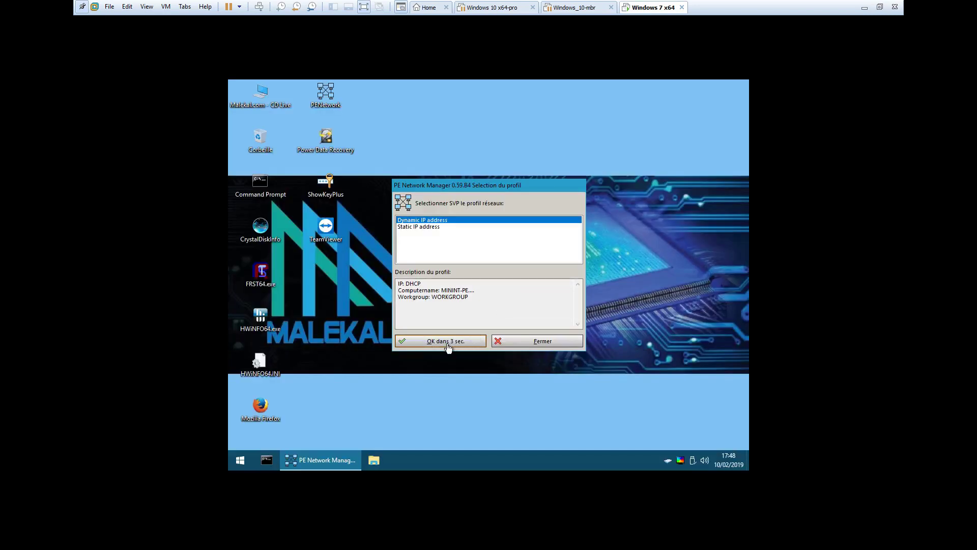
{"action": "left_click", "coordinate": [447, 341]}
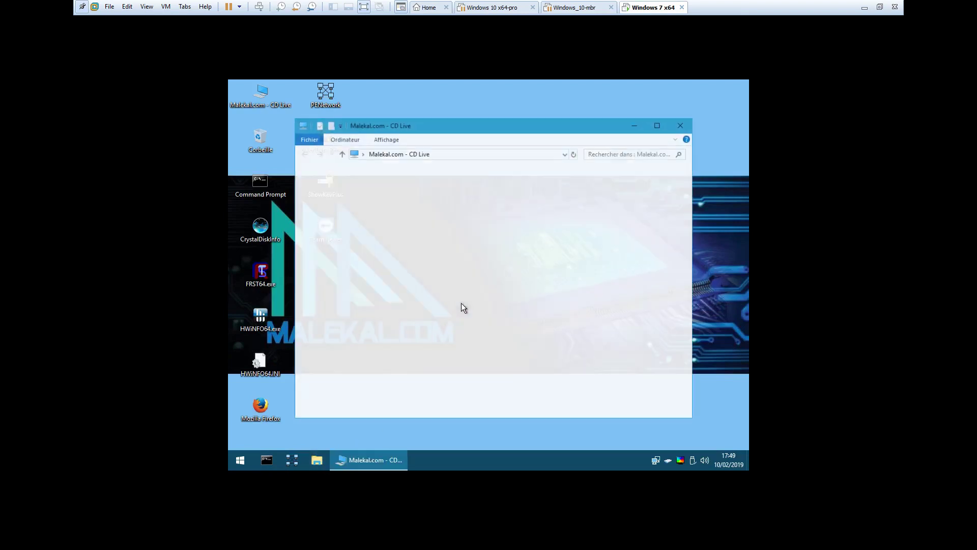
{"action": "left_click", "coordinate": [657, 124]}
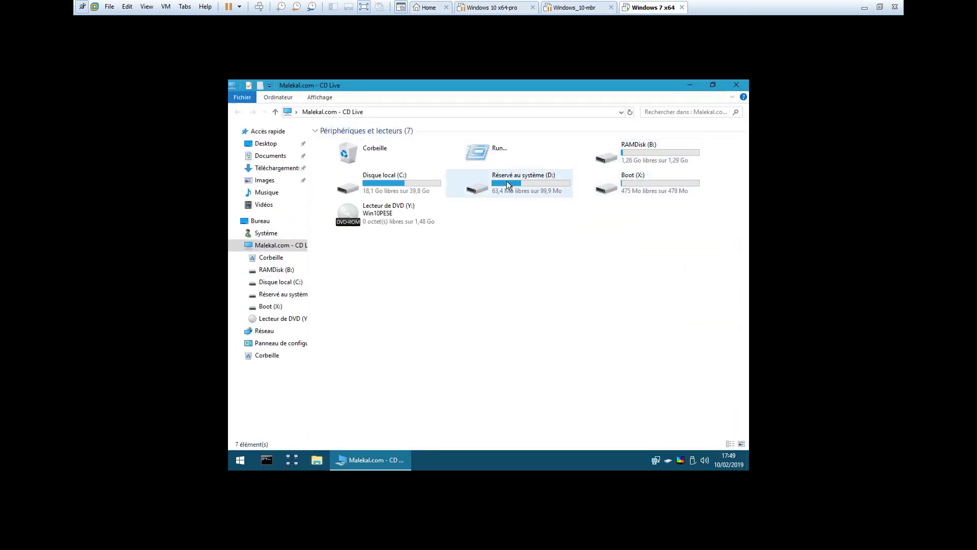
Open Disque local (C:) > demo and select FRST.txt and diskpart-difference-GPT-MBR.png
{"action": "double_click", "coordinate": [419, 182]}
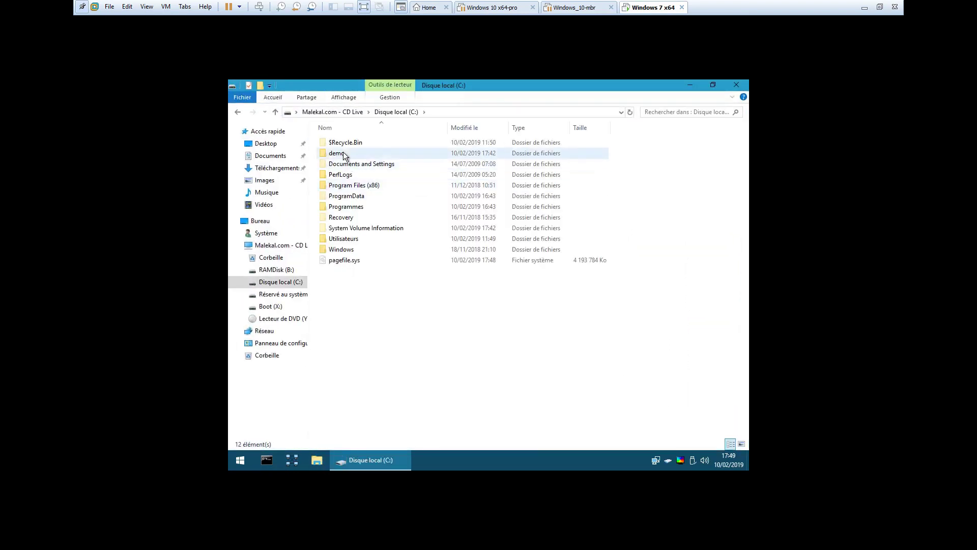
{"action": "double_click", "coordinate": [322, 153]}
{"action": "left_click", "coordinate": [437, 243]}
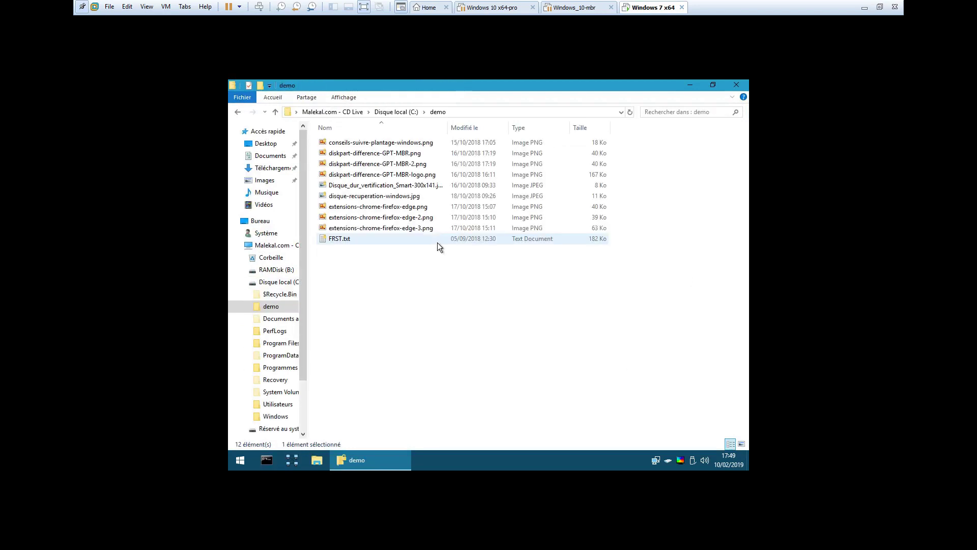
{"action": "left_click", "coordinate": [322, 158]}
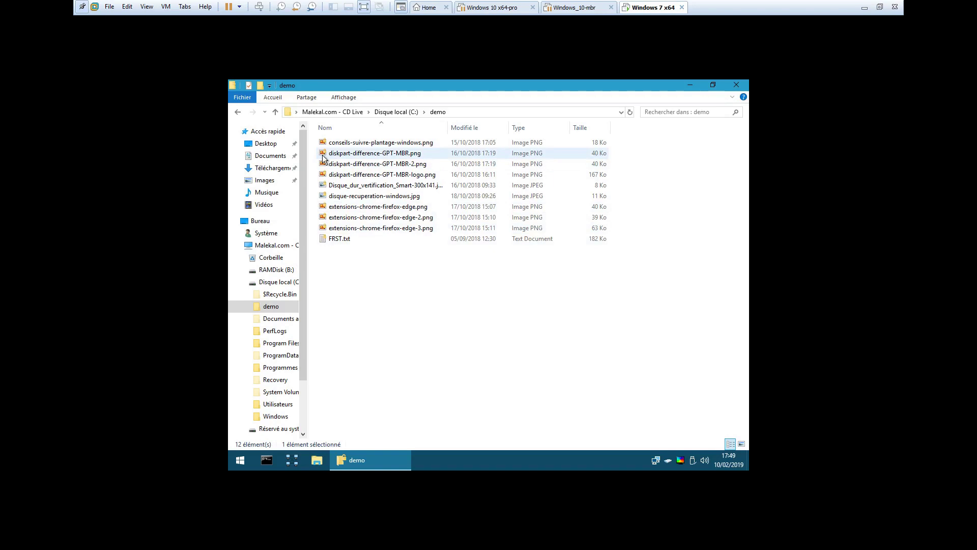
Switch the demo folder view to Grandes icônes to reveal the padlocked files
{"action": "right_click", "coordinate": [471, 327]}
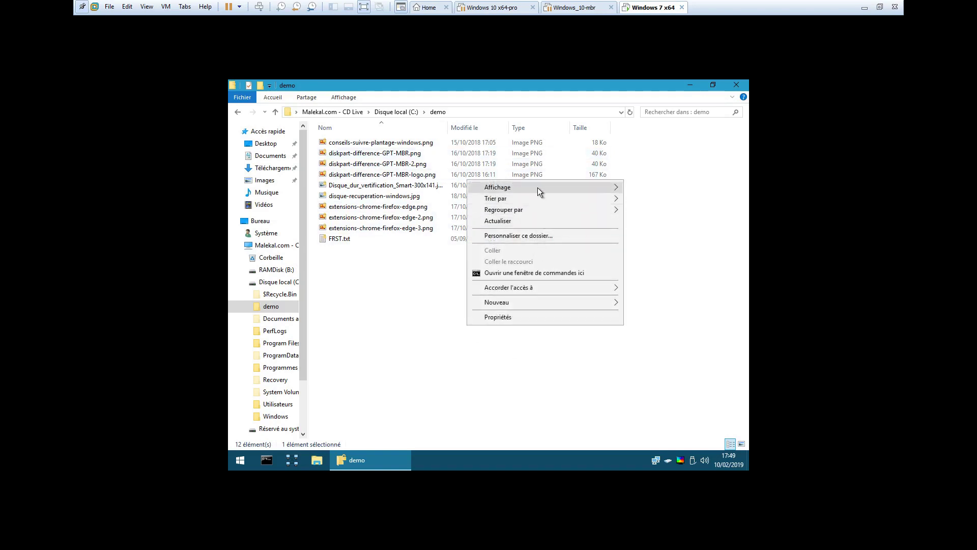
{"action": "mouse_move", "coordinate": [537, 187]}
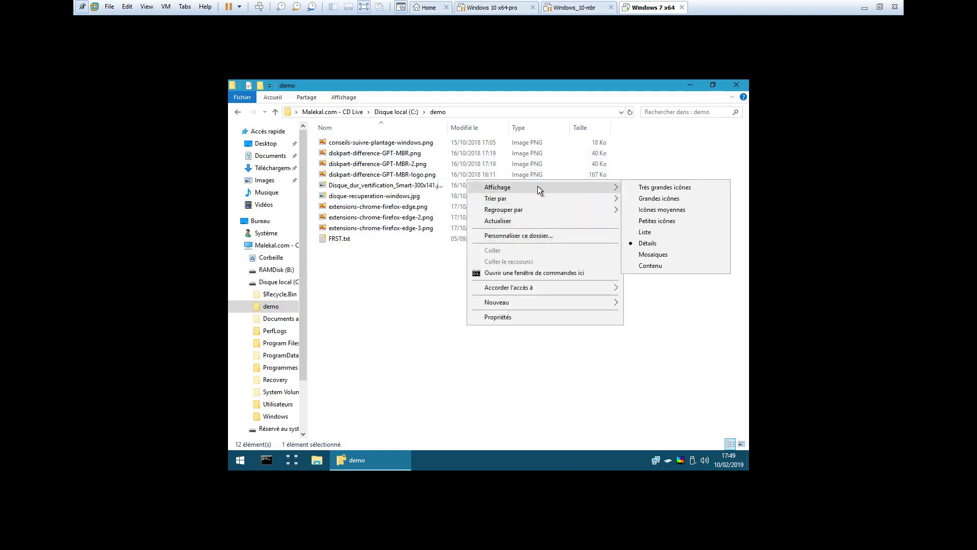
{"action": "left_click", "coordinate": [665, 199]}
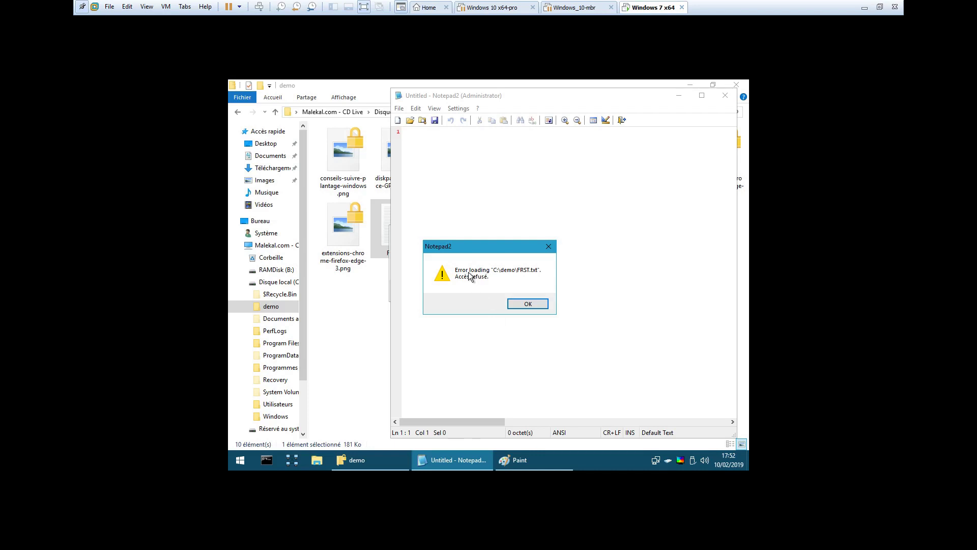
Dismiss the Notepad2 and Paint access-denied errors, closing Notepad2 and the demo folder window
{"action": "left_click", "coordinate": [526, 303]}
{"action": "left_click", "coordinate": [724, 96]}
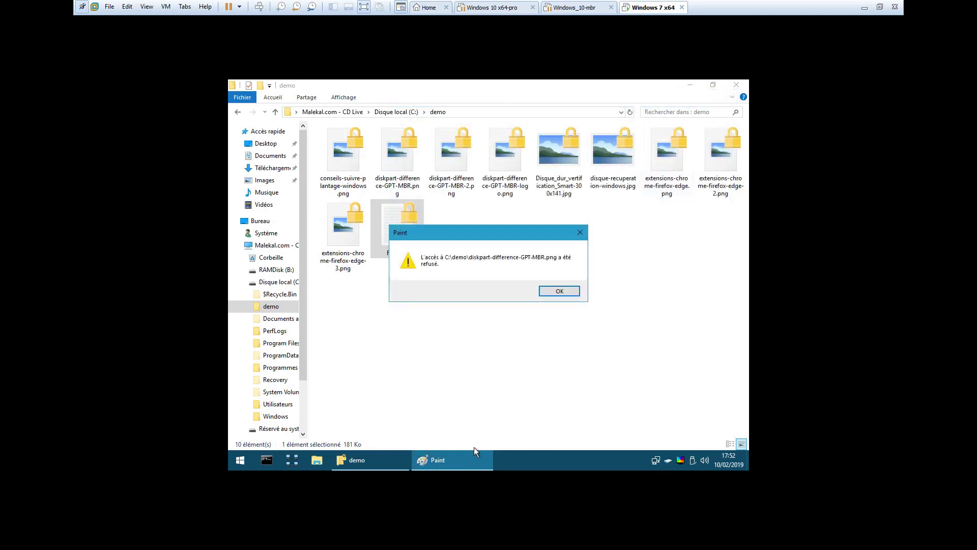
{"action": "left_click_drag", "start_coordinate": [446, 230], "coordinate": [430, 280]}
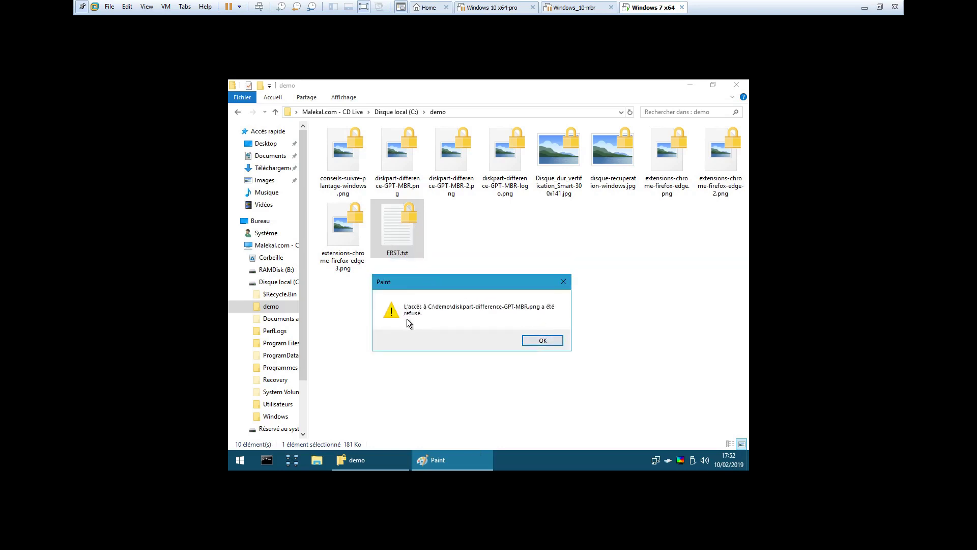
{"action": "left_click", "coordinate": [541, 342]}
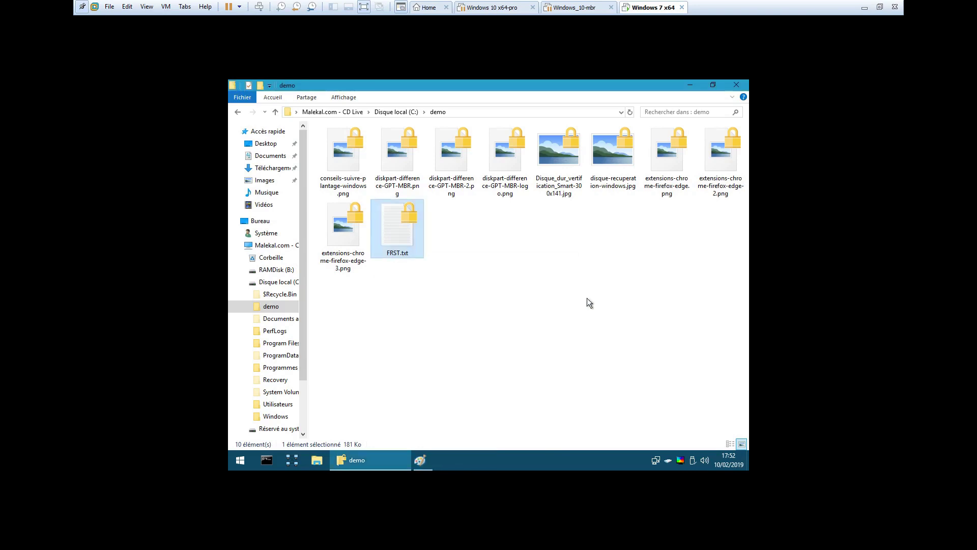
{"action": "left_click", "coordinate": [736, 84]}
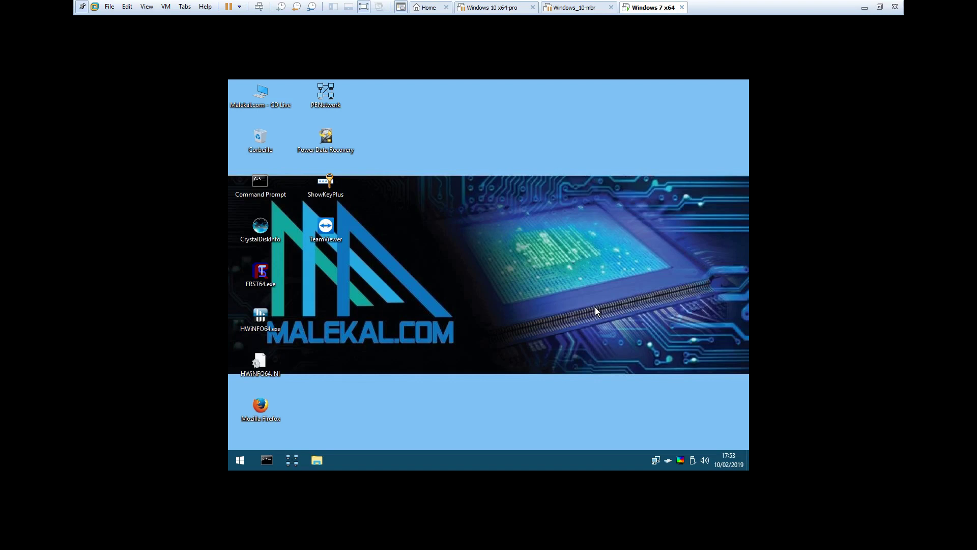
Minimize the VMware window and scroll through the malekal.com EFS article in Firefox
{"action": "left_click", "coordinate": [863, 8]}
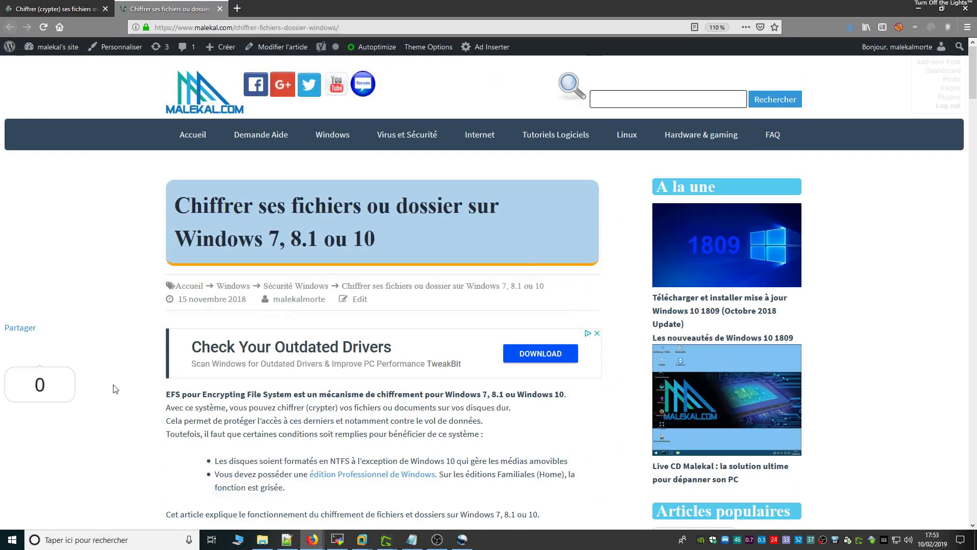
{"action": "scroll", "coordinate": [115, 389], "scroll_direction": "down", "scroll_amount": 20}
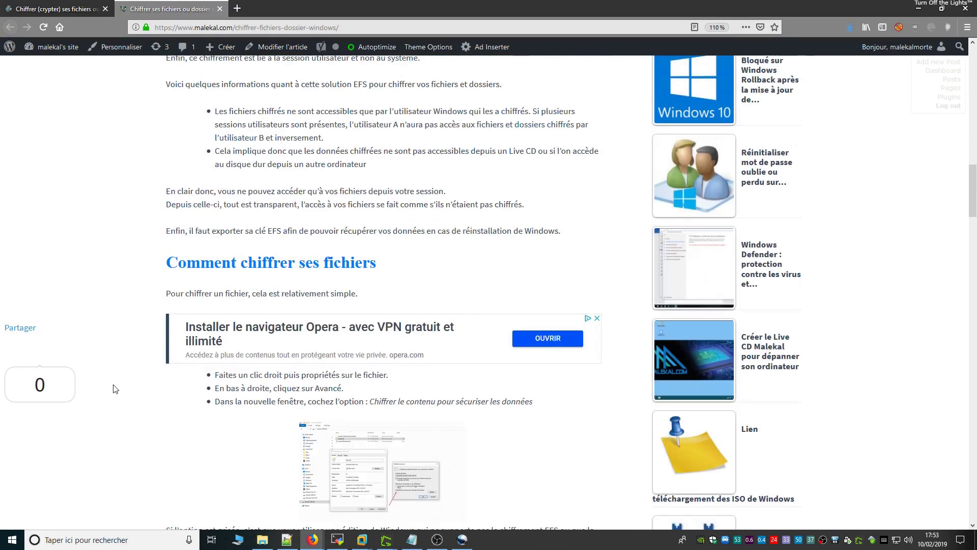
{"action": "scroll", "coordinate": [115, 389], "scroll_direction": "up", "scroll_amount": 3}
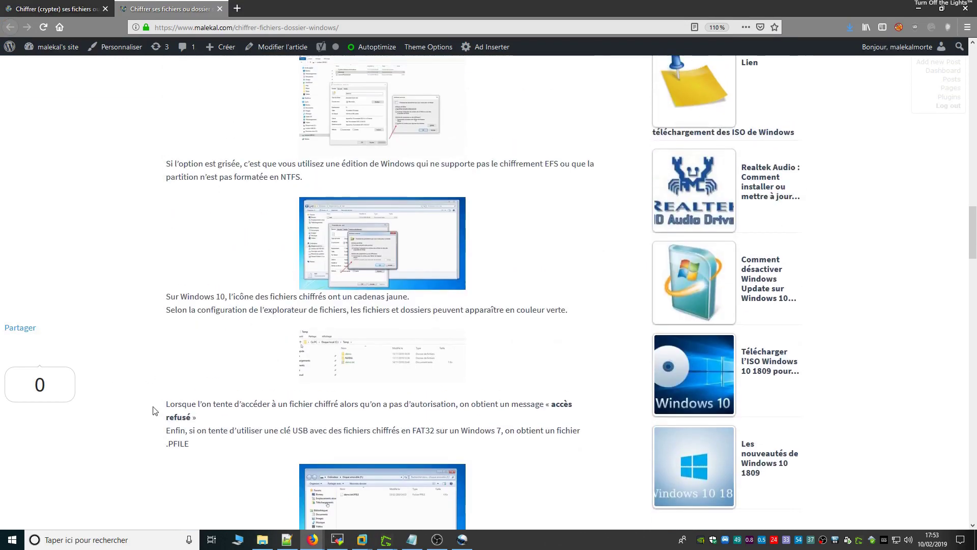
{"action": "scroll", "coordinate": [152, 409], "scroll_direction": "down", "scroll_amount": 12}
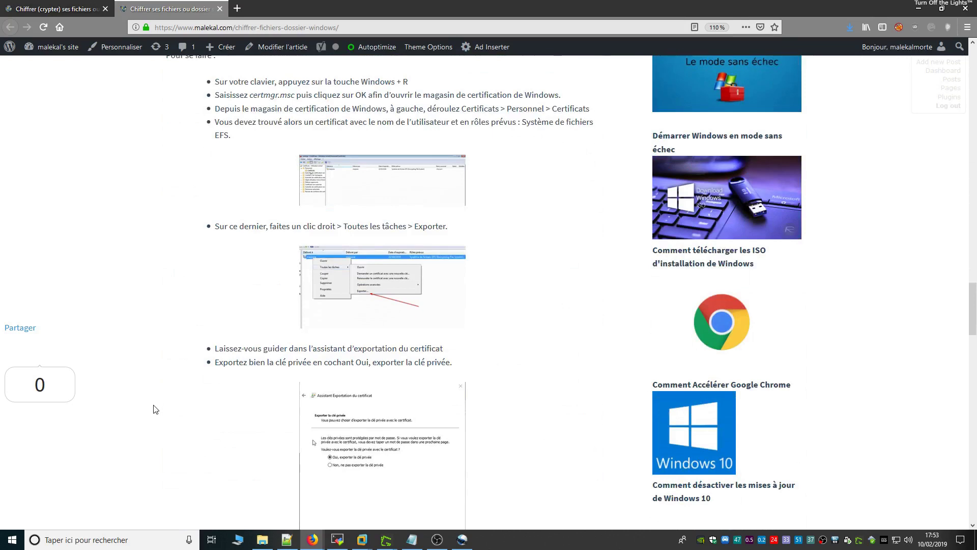
{"action": "scroll", "coordinate": [155, 409], "scroll_direction": "down", "scroll_amount": 20}
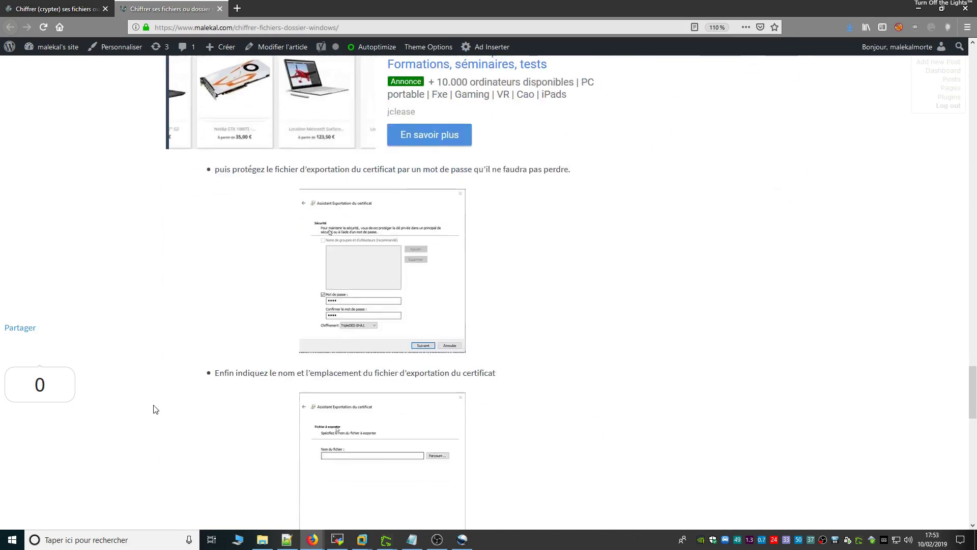
{"action": "scroll", "coordinate": [155, 409], "scroll_direction": "up", "scroll_amount": 6}
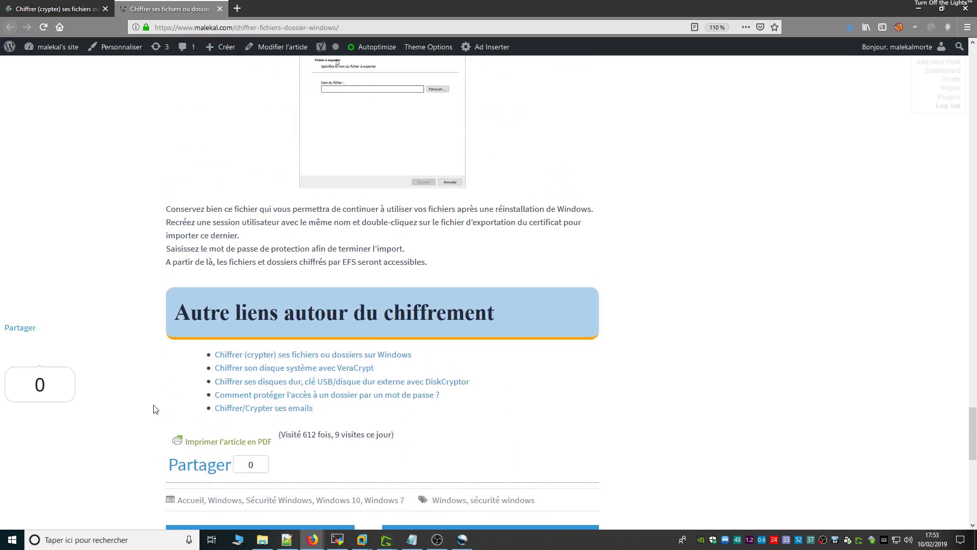